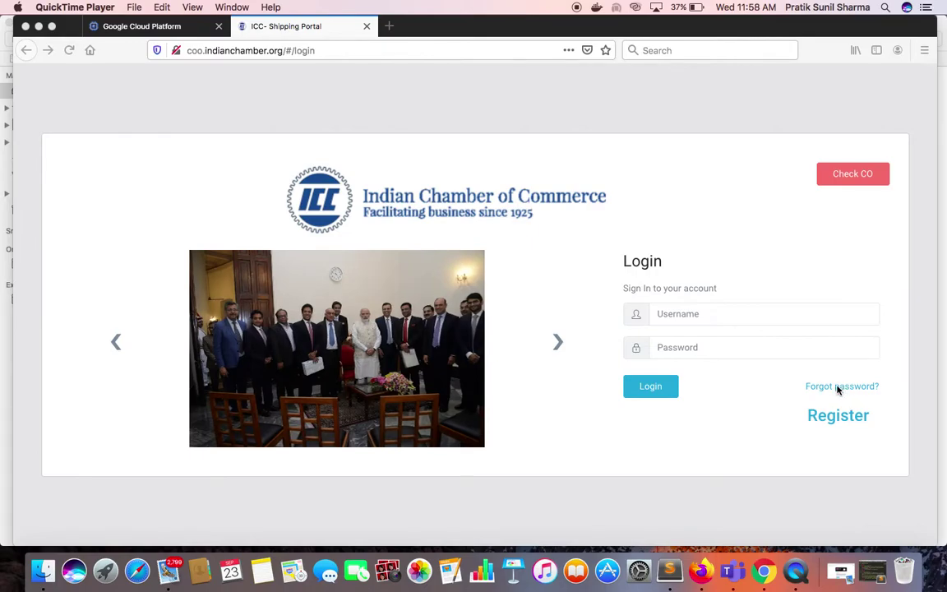
# Look at the password recovery and company registration forms, closing each without using them.
pyautogui.click(829, 391)
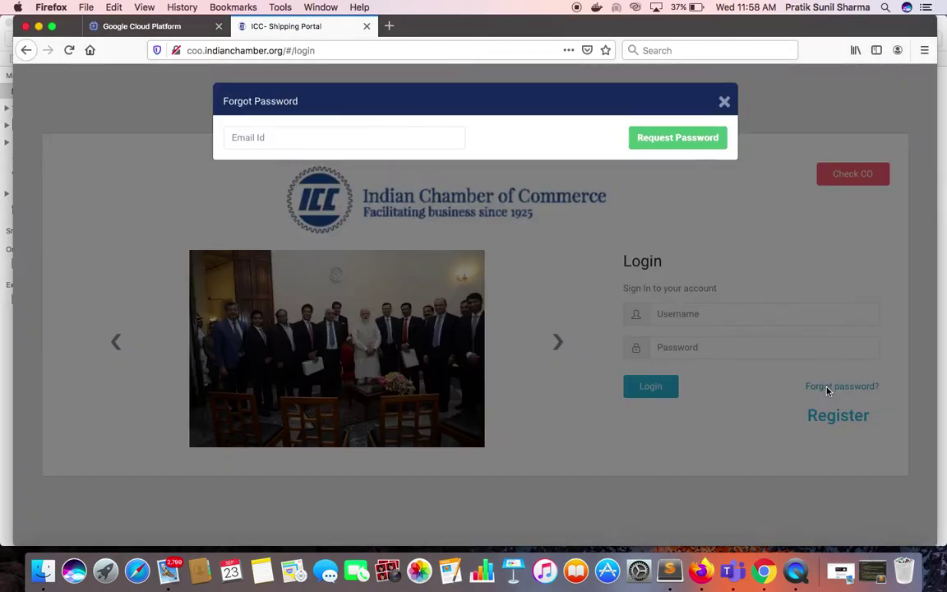
pyautogui.click(724, 104)
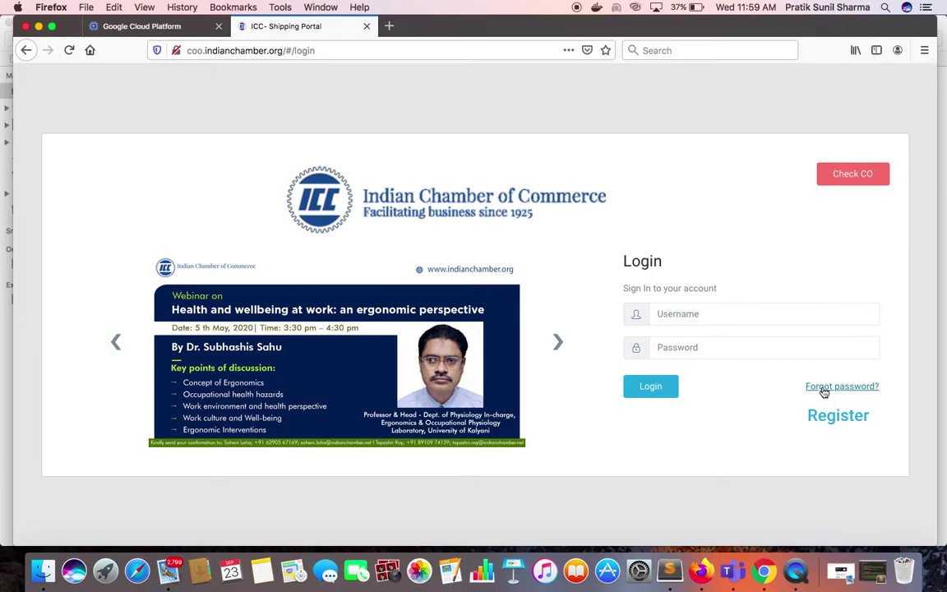
pyautogui.click(824, 388)
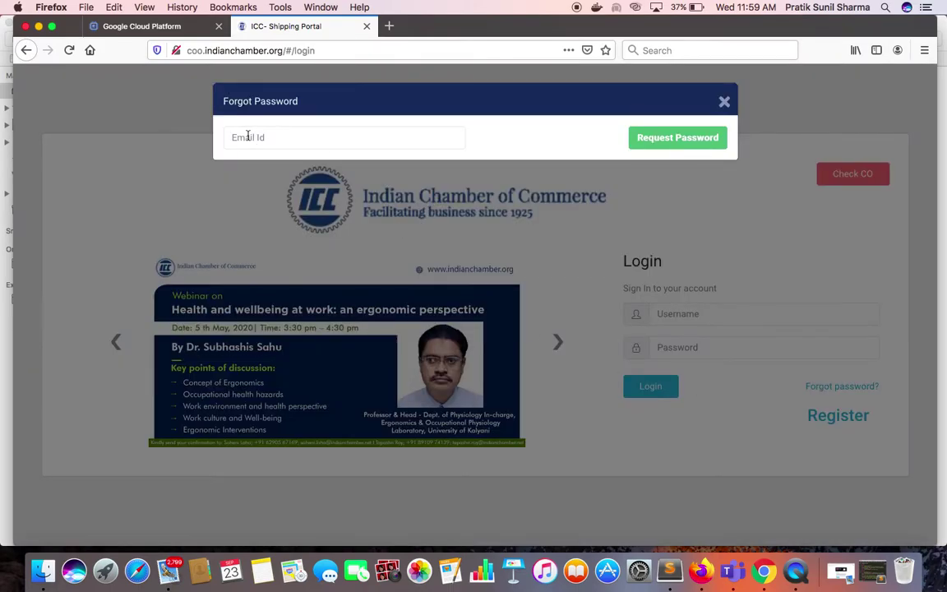
pyautogui.click(724, 101)
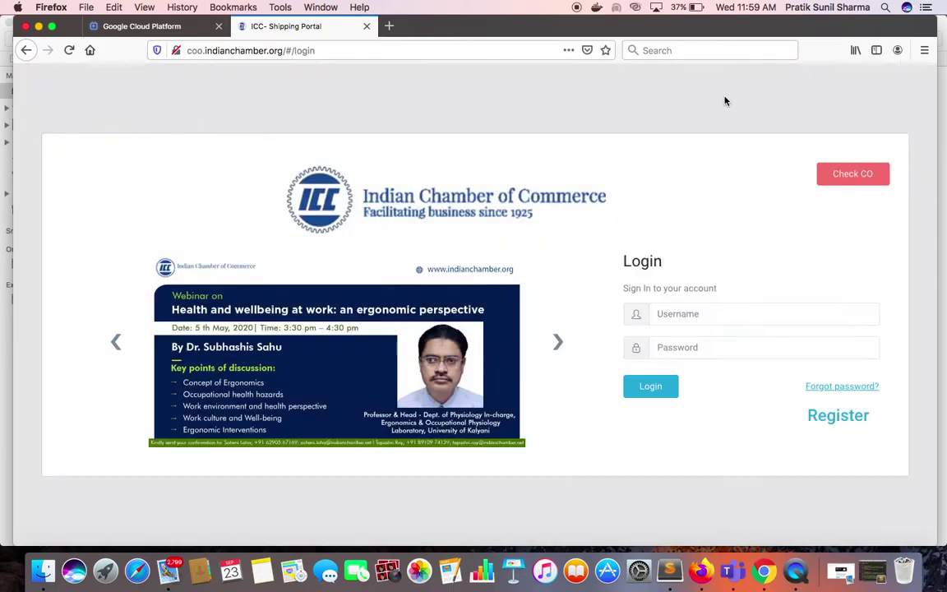
pyautogui.click(825, 417)
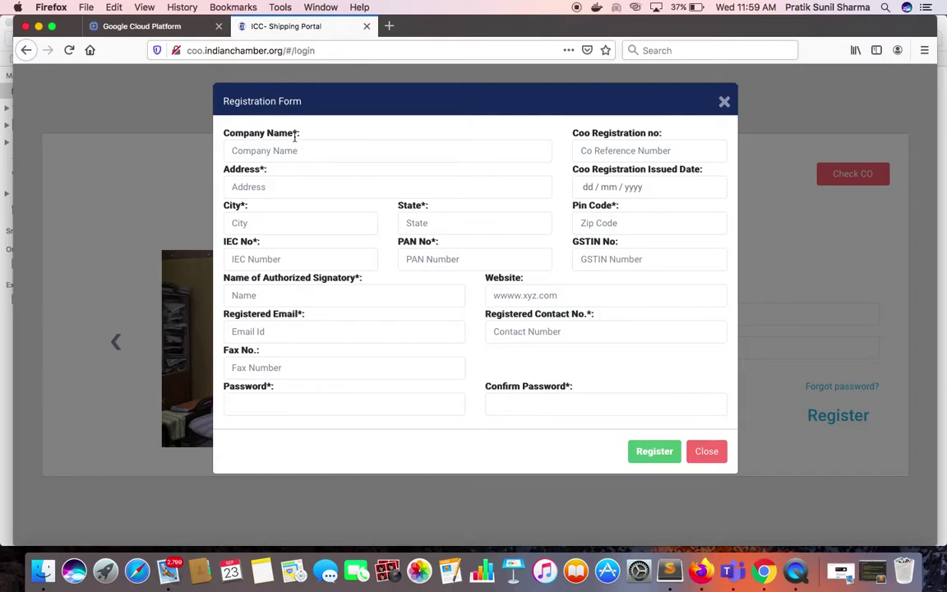
pyautogui.click(707, 454)
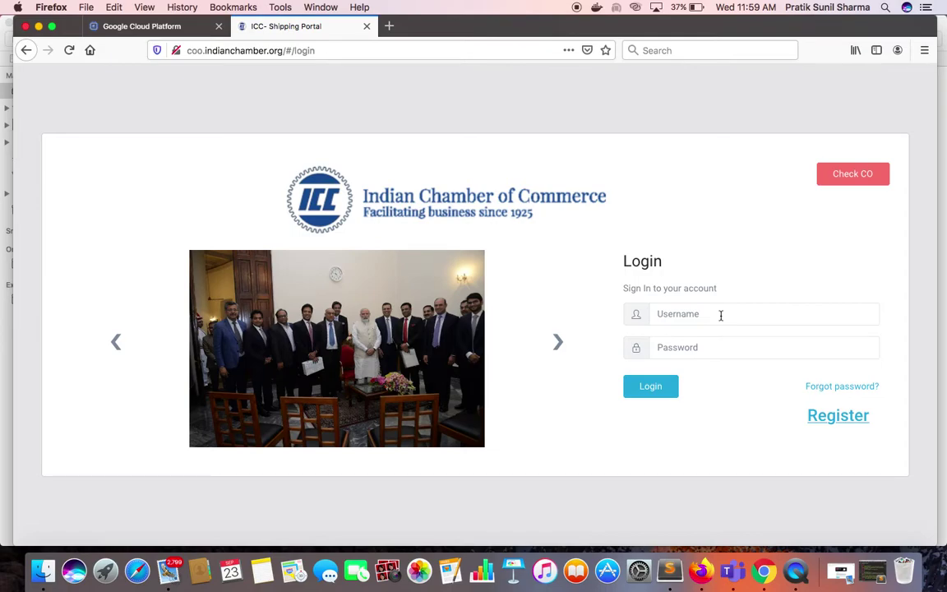
# Log in with the company account's e-mail address and password.
pyautogui.click(721, 315)
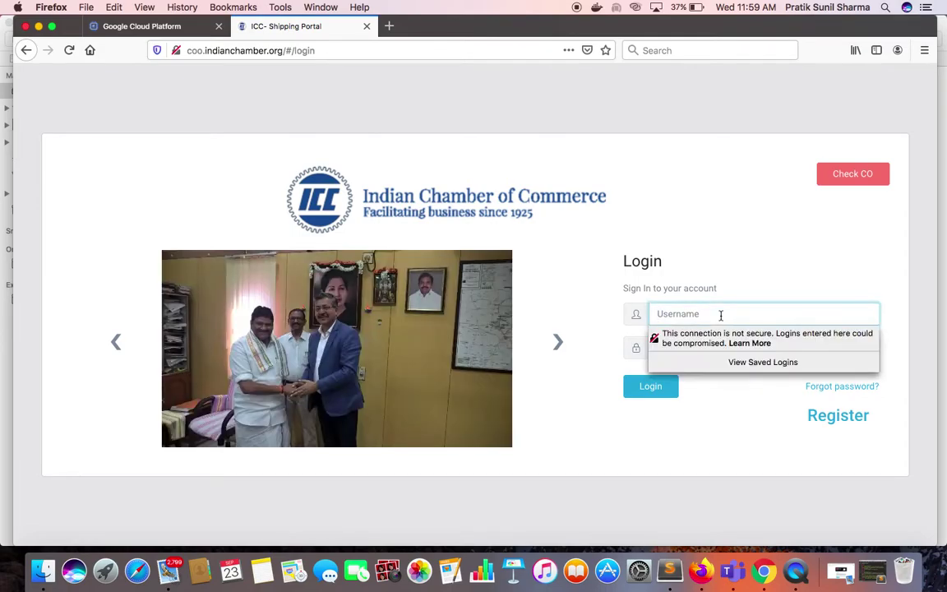
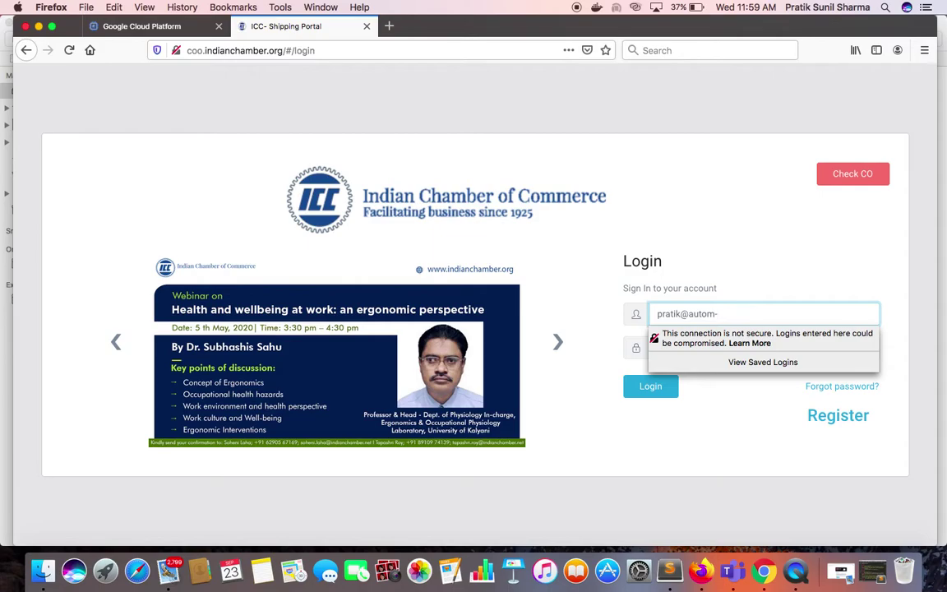
pyautogui.press('Tab')
pyautogui.write('•••••••••••')
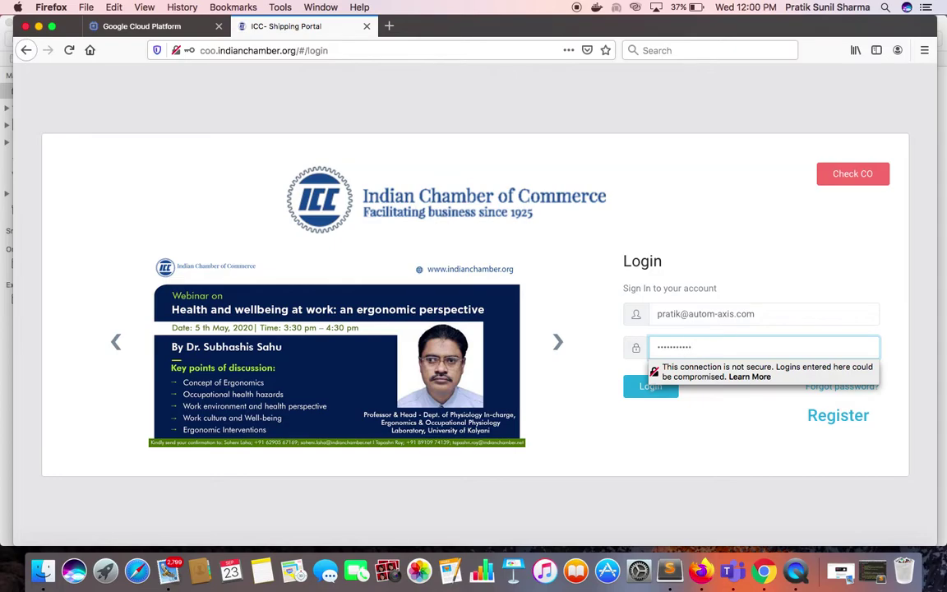
pyautogui.press('Return')
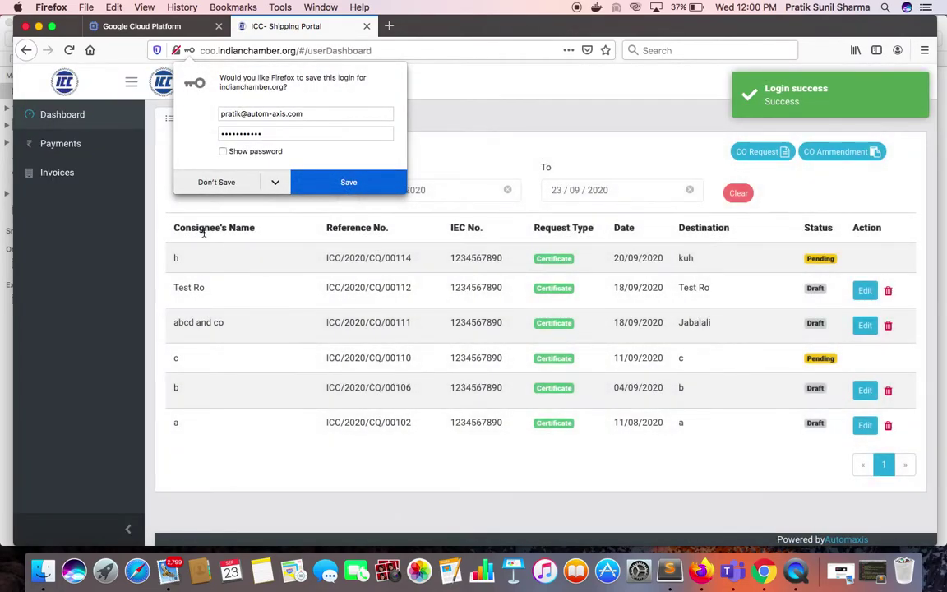
# Decline the browser's save-login offer, view the Automaxis company profile, then go back to the dashboard.
pyautogui.click(216, 182)
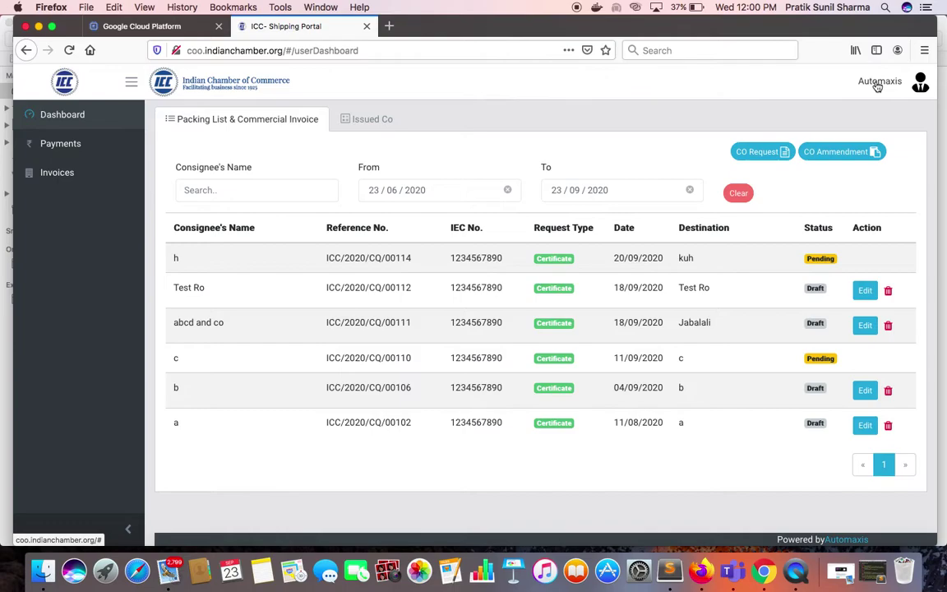
pyautogui.click(879, 87)
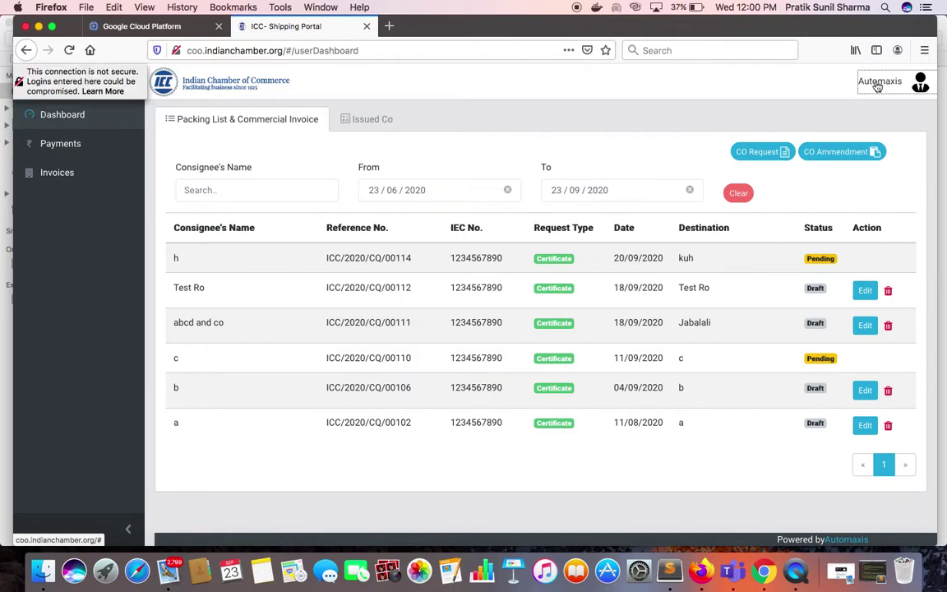
pyautogui.click(867, 106)
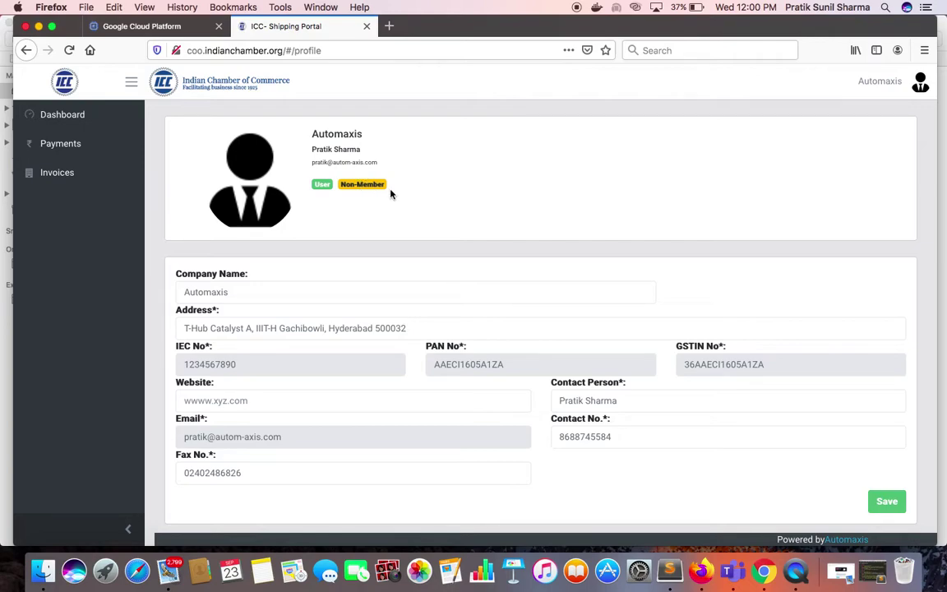
pyautogui.press('super+Left')
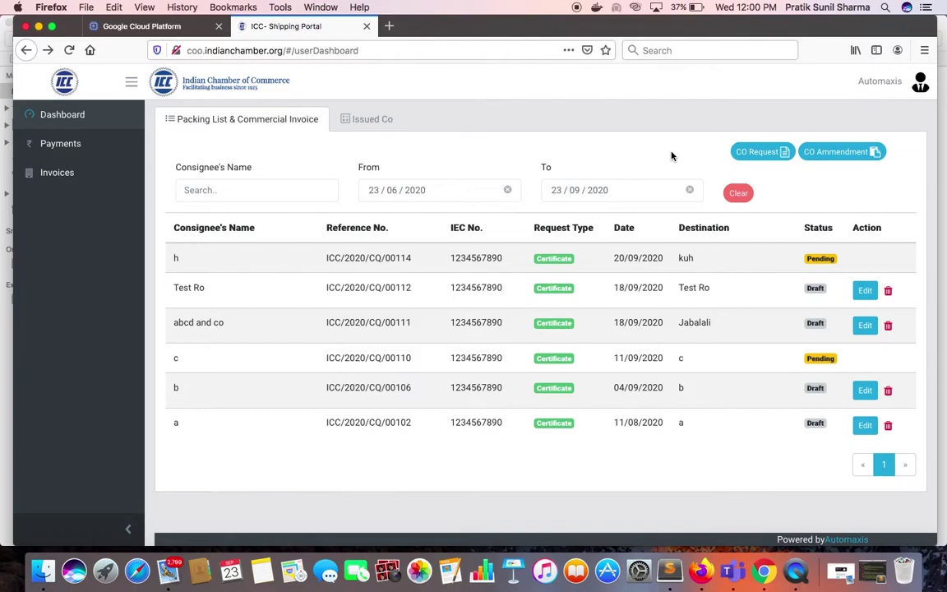
# Start a new CO request, check the prefilled exporter, and enter consignee 'Singapore Airlines Pte Ltd'.
pyautogui.click(743, 154)
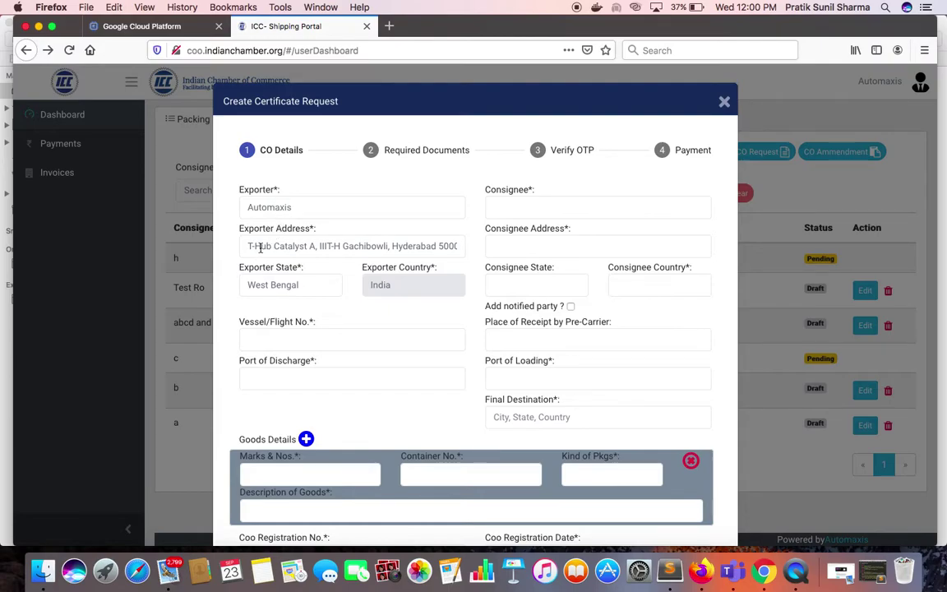
pyautogui.click(337, 210)
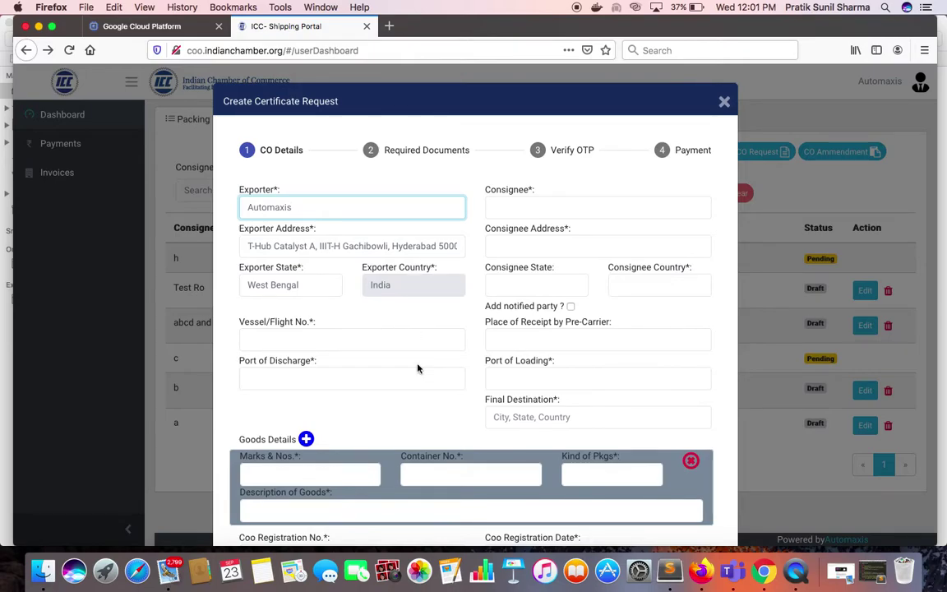
pyautogui.scroll(-1, 418, 369)
pyautogui.click(534, 206)
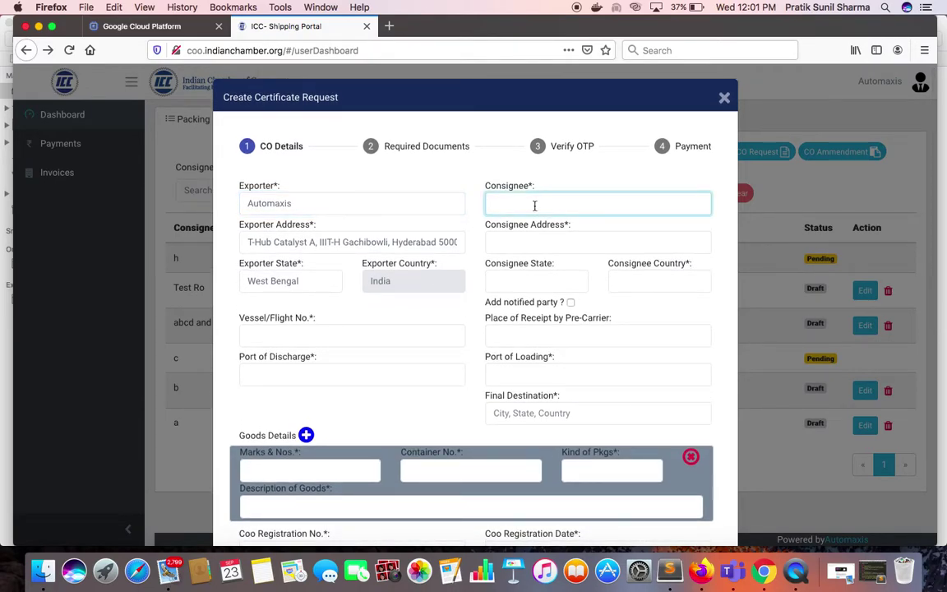
pyautogui.write('Singapo')
pyautogui.write('re Airlines')
pyautogui.write(' Pte L')
pyautogui.write('td')
pyautogui.press('Tab')
# Enter consignee address 'Near Labrodor Park' and consignee country Singapore.
pyautogui.click(609, 239)
pyautogui.write('S')
pyautogui.press('BackSpace')
pyautogui.write('Labrodor Park')
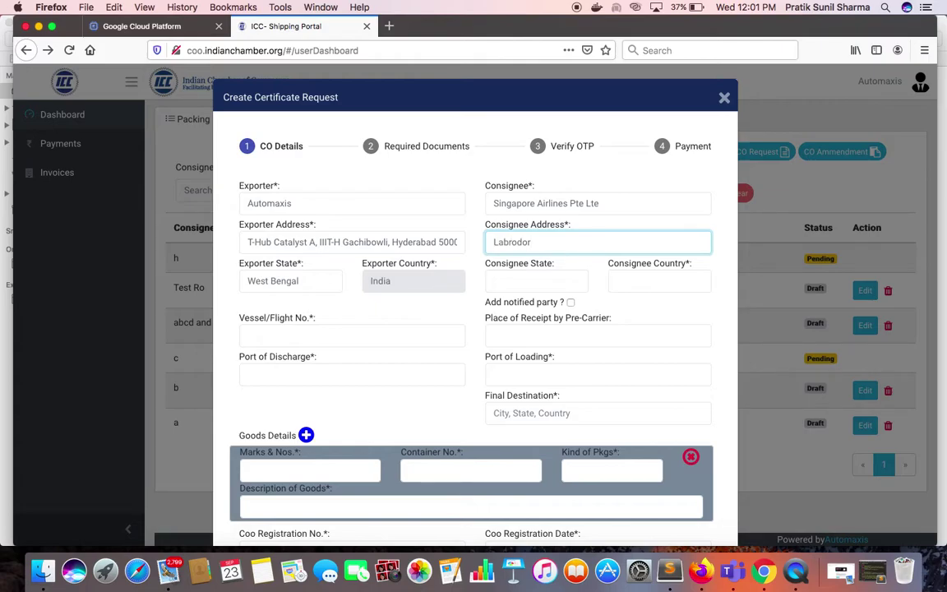
pyautogui.click(493, 242)
pyautogui.write('Near')
pyautogui.click(575, 242)
pyautogui.press('BackSpace')
pyautogui.write('k Sin')
pyautogui.press('BackSpace')
pyautogui.press('BackSpace')
pyautogui.press('BackSpace')
pyautogui.press('BackSpace')
pyautogui.click(634, 279)
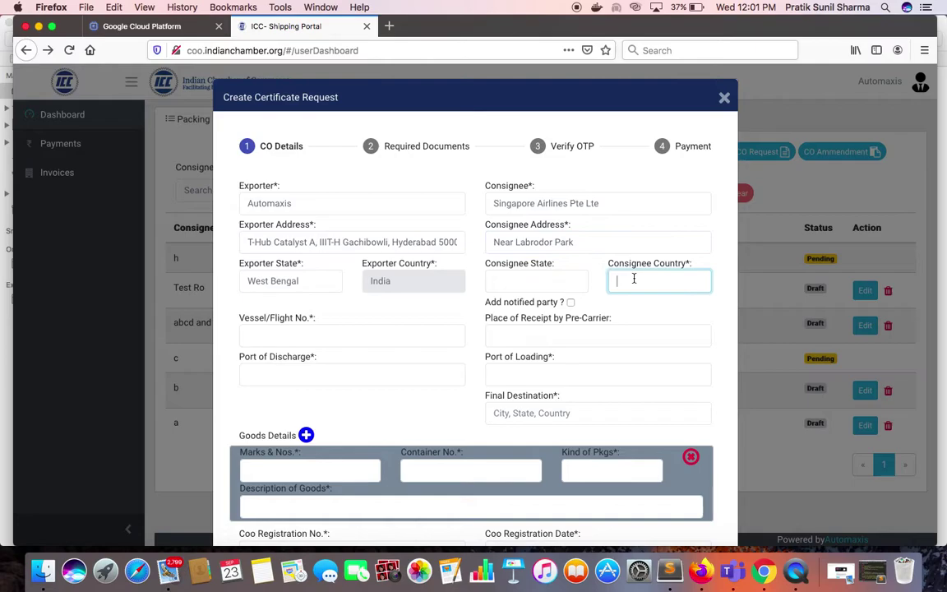
pyautogui.write('Singapore')
# Enter vessel VS455, loading port Haldia, discharge port Jurong Port and final destination Singapore.
pyautogui.click(344, 337)
pyautogui.write('VS455')
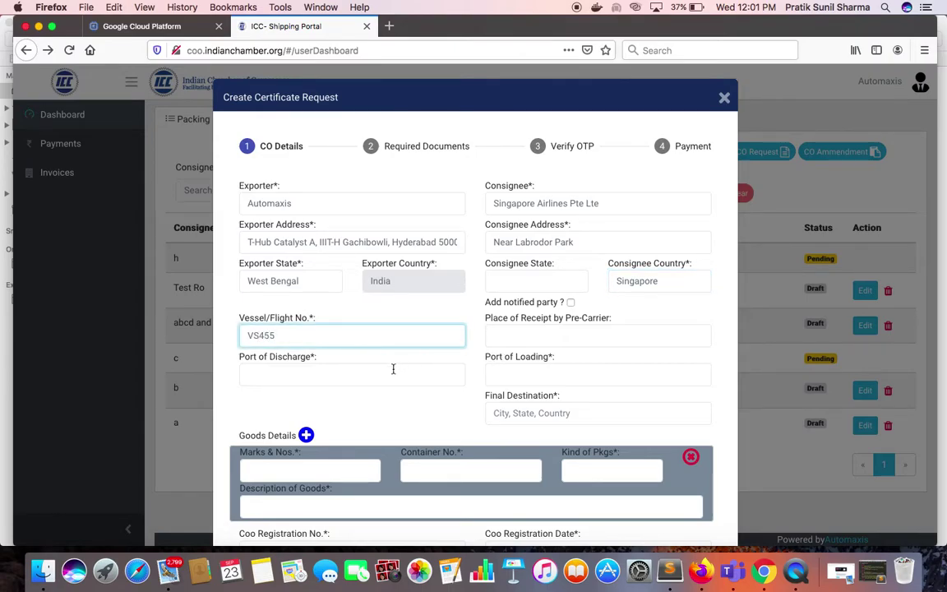
pyautogui.click(637, 374)
pyautogui.write('Hal')
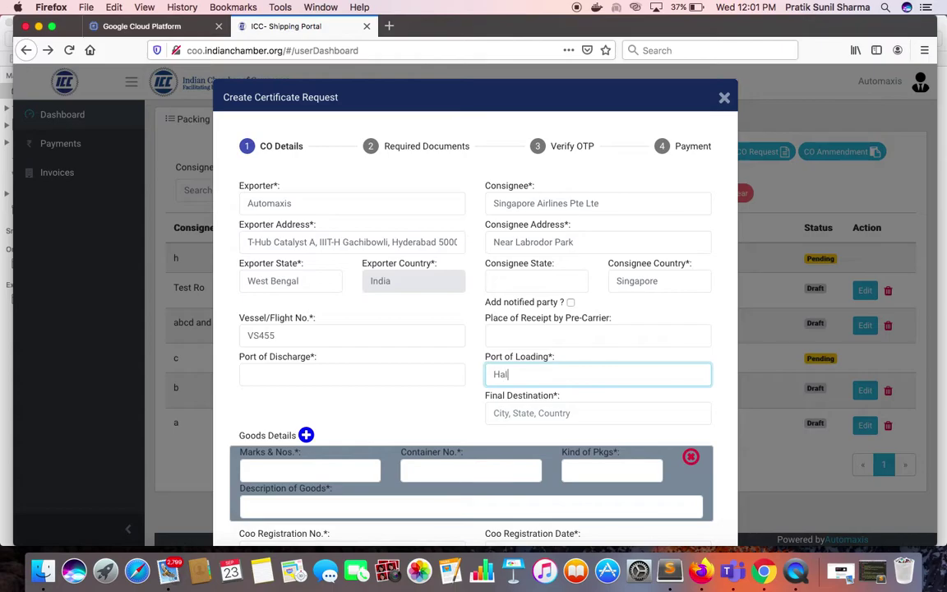
pyautogui.write('dia')
pyautogui.click(400, 376)
pyautogui.write('Singa')
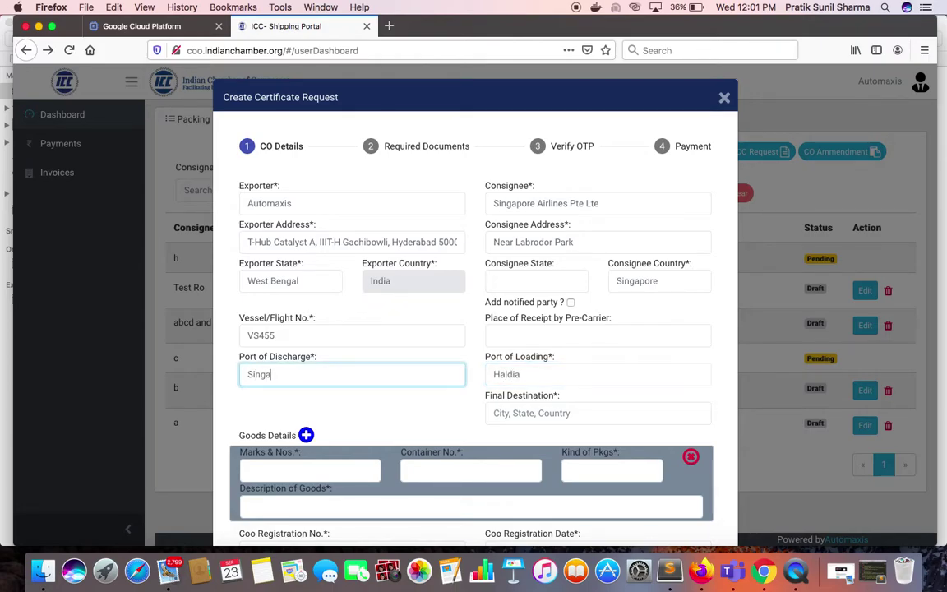
pyautogui.write('pore')
pyautogui.tripleClick(408, 381)
pyautogui.write('Jurong Port')
pyautogui.click(573, 415)
pyautogui.write('Singapore')
# Enter marks CXH5440, container number CT5y778 and package kind 10 Pallets.
pyautogui.click(330, 469)
pyautogui.write('CXH')
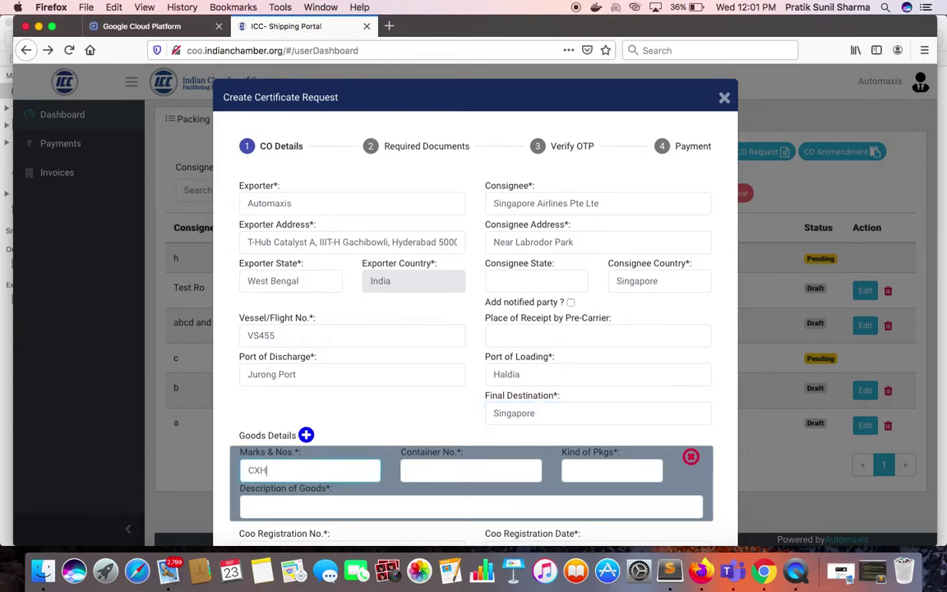
pyautogui.write('5440')
pyautogui.click(450, 470)
pyautogui.write('CT')
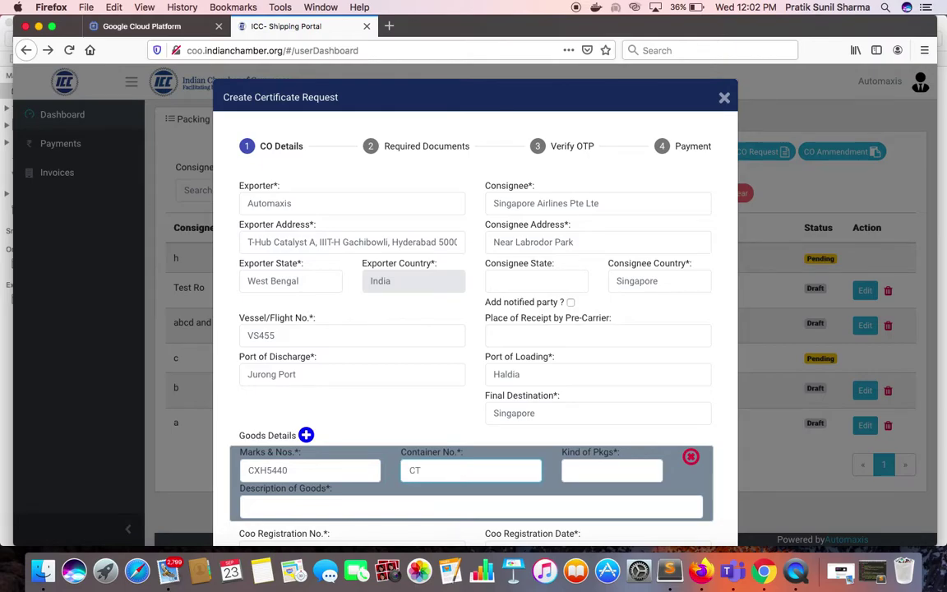
pyautogui.write('5y778')
pyautogui.click(600, 472)
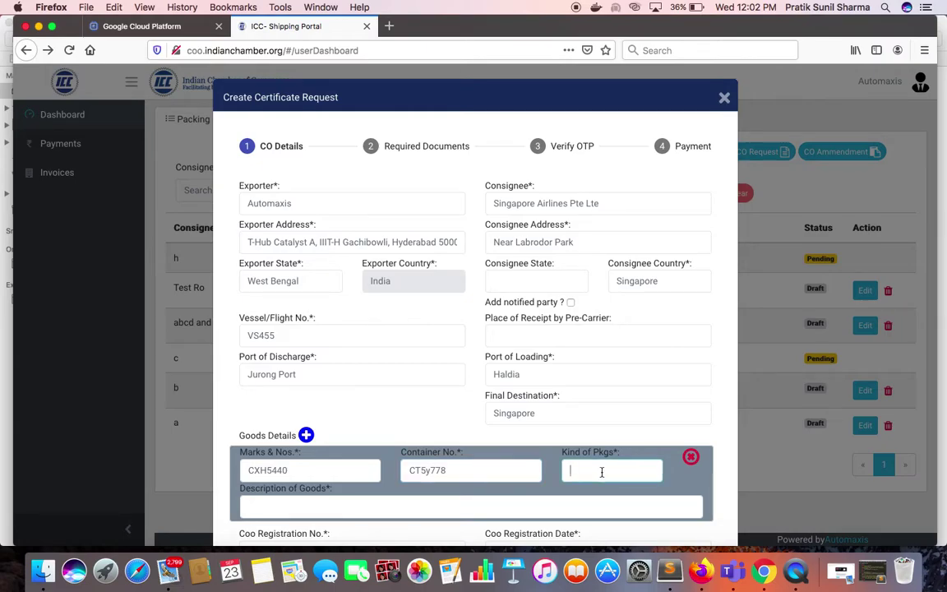
pyautogui.write('10 Pa')
pyautogui.write('tte')
pyautogui.write('llets')
# Describe the goods as 'Fresh Bananas' and remove the extra empty goods rows.
pyautogui.scroll(-2, 475, 511)
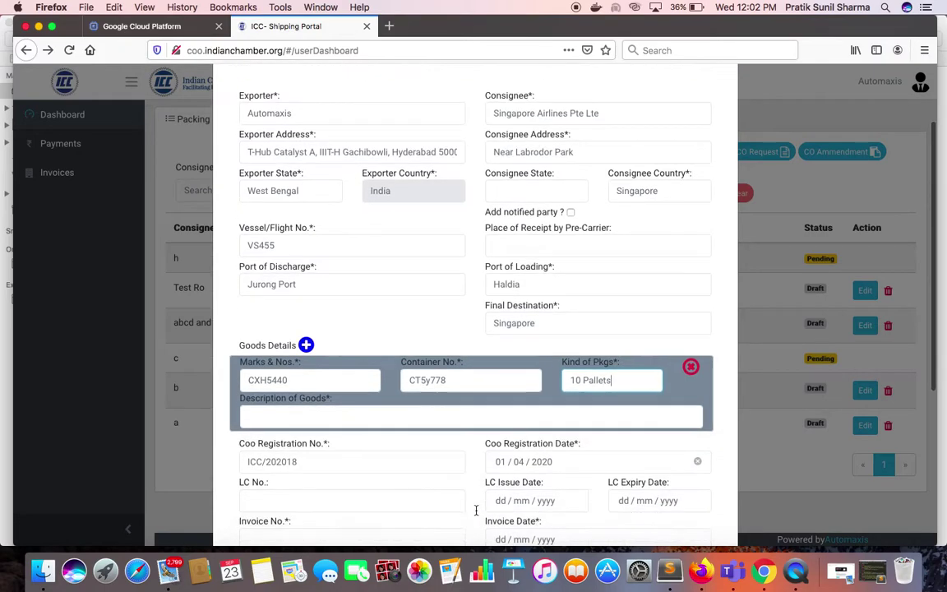
pyautogui.click(459, 399)
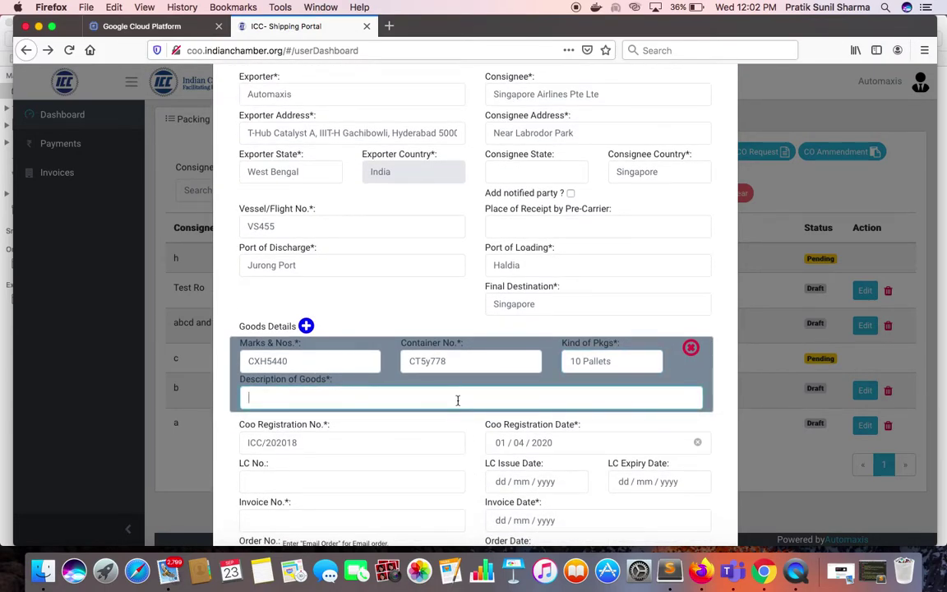
pyautogui.write('Fresh Bananas')
pyautogui.click(305, 327)
pyautogui.click(305, 326)
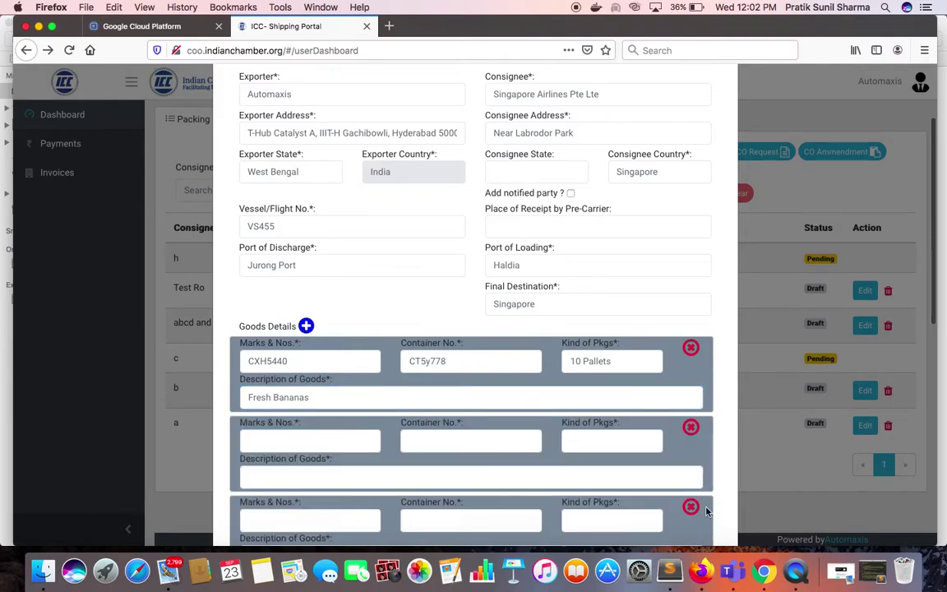
pyautogui.click(692, 433)
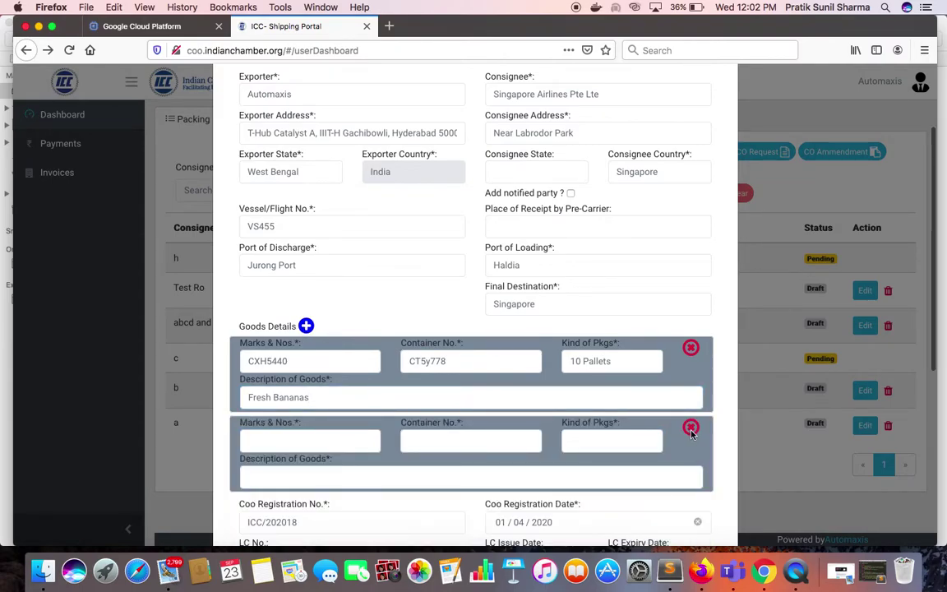
pyautogui.click(692, 430)
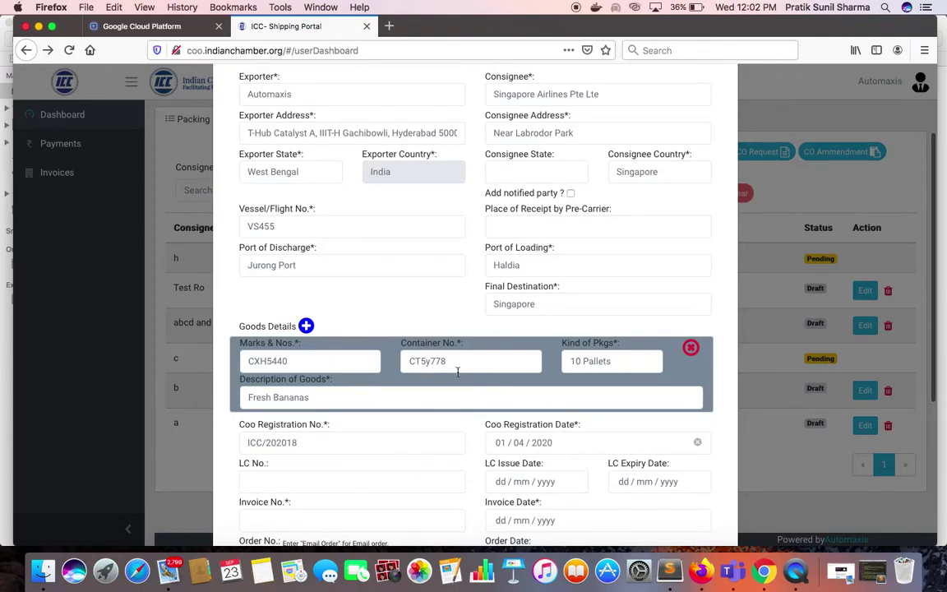
pyautogui.scroll(-5, 458, 372)
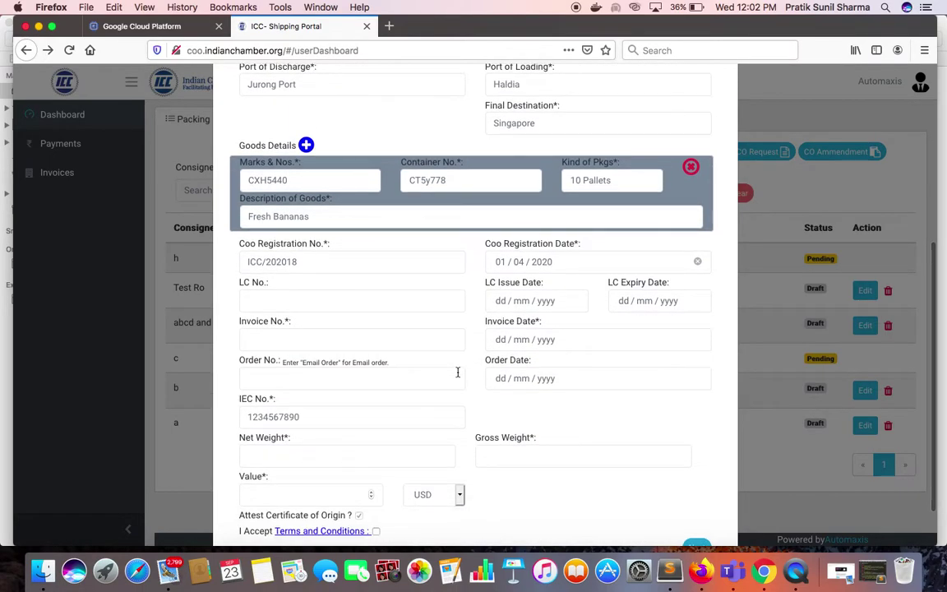
# Enter invoice SINV5667 dated 16/06/2020 and order number OD6779.
pyautogui.click(345, 307)
pyautogui.write('SINV5667')
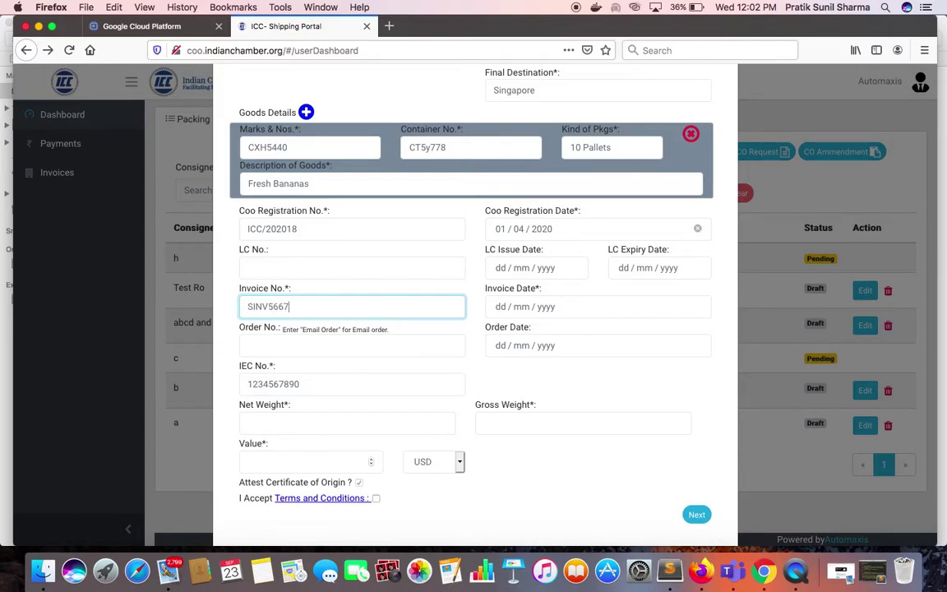
pyautogui.rightClick(567, 307)
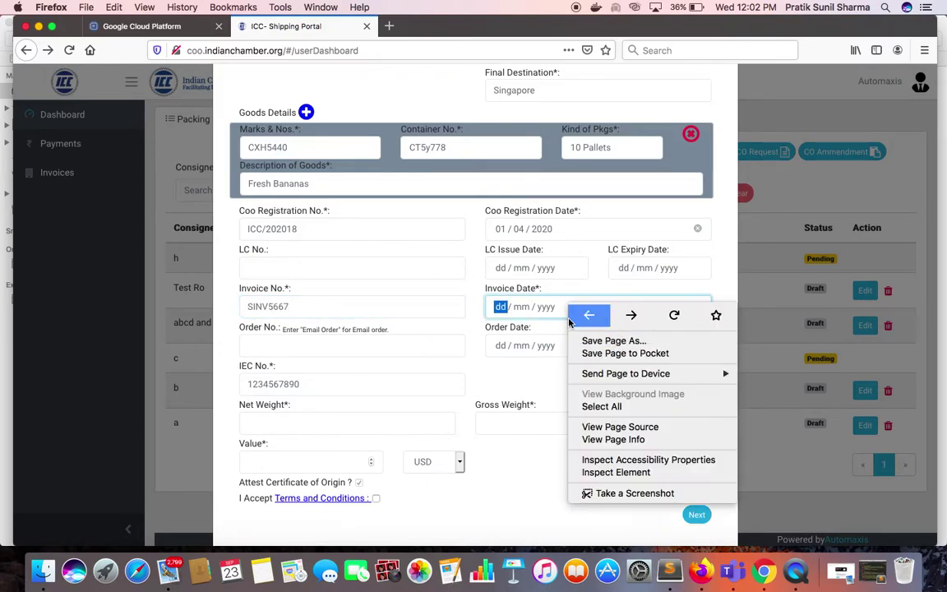
pyautogui.press('Escape')
pyautogui.click(547, 307)
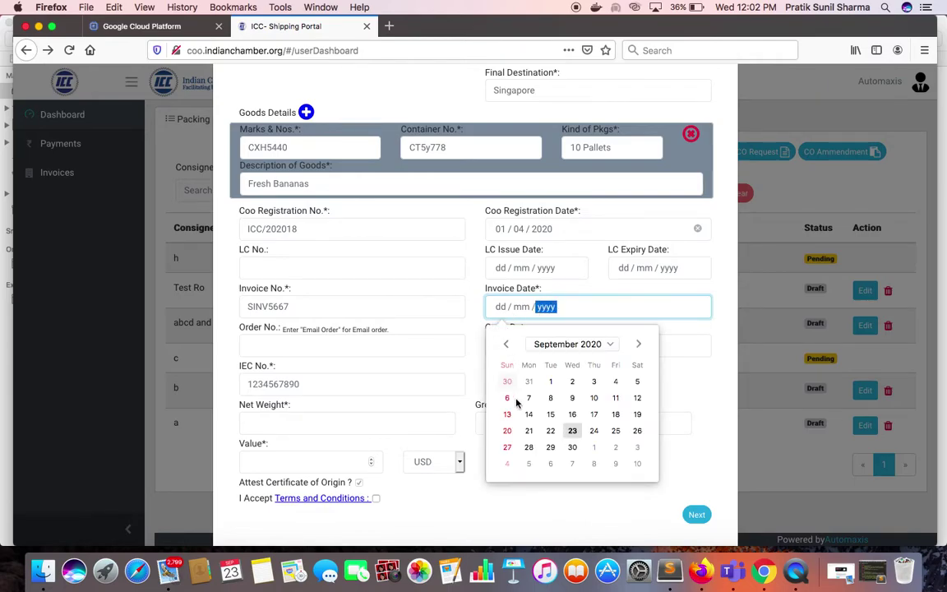
pyautogui.click(508, 344)
pyautogui.click(507, 344)
pyautogui.click(508, 344)
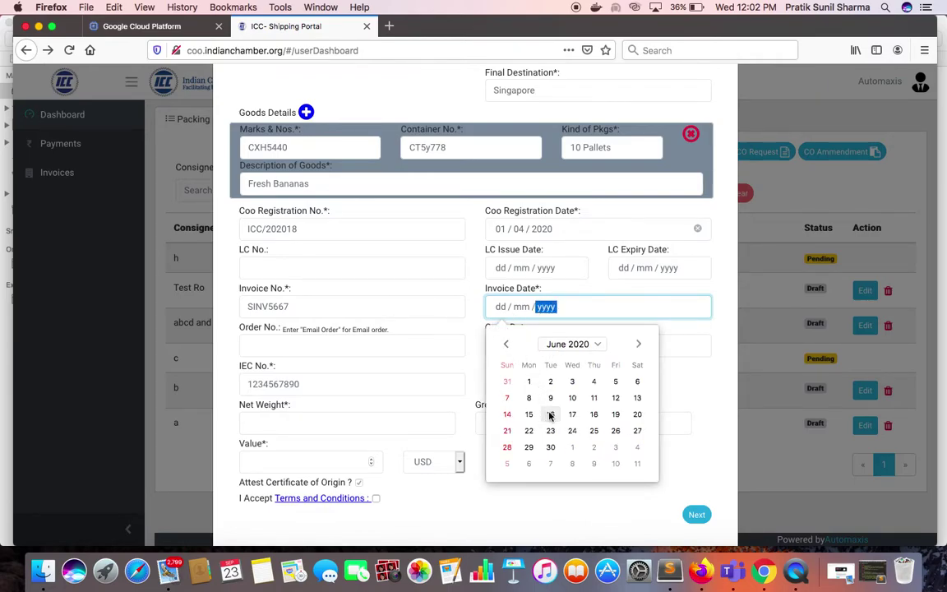
pyautogui.click(551, 416)
pyautogui.click(486, 372)
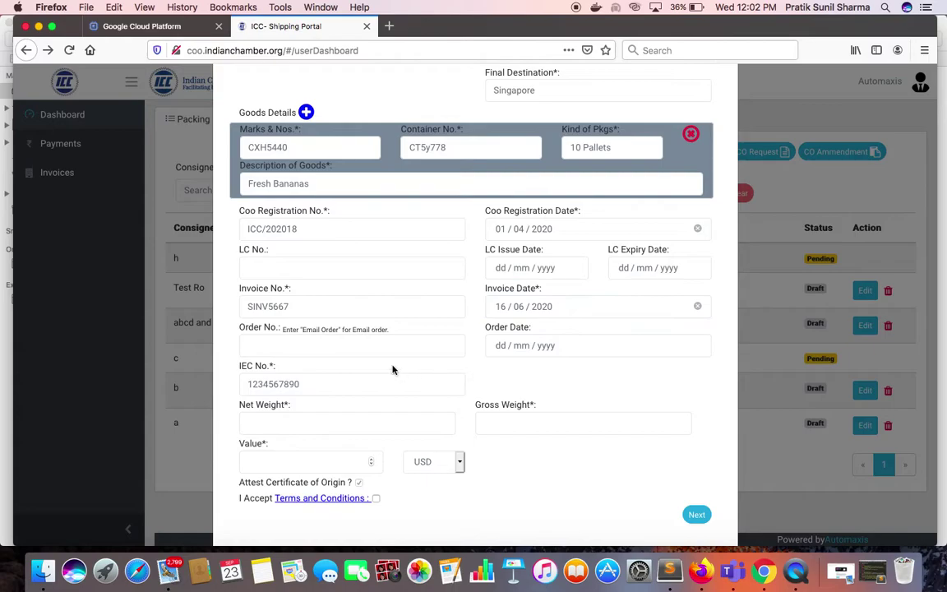
pyautogui.write('OD6779')
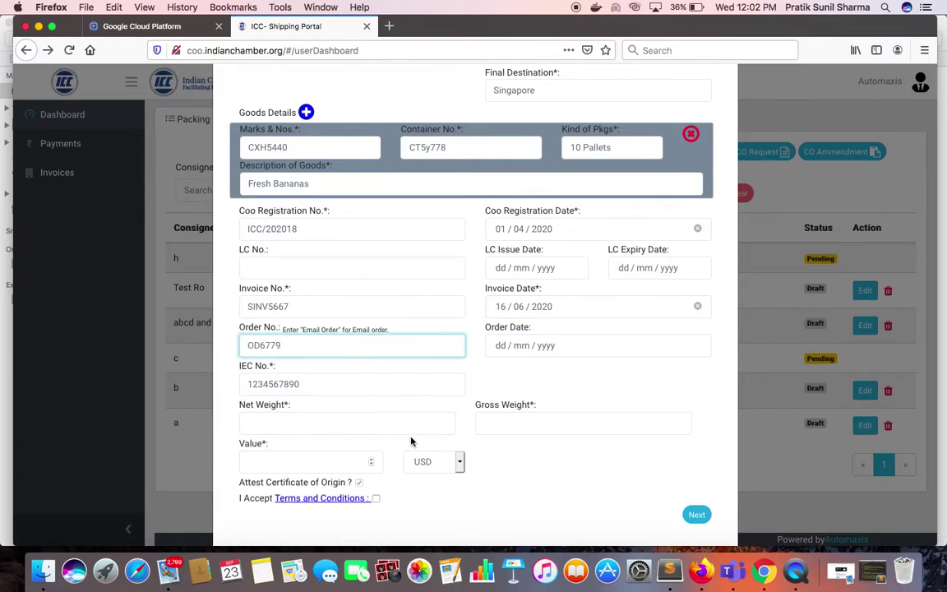
# Enter net weight 6789 Kgs, gross weight 9999 Kgs and value 10000 USD.
pyautogui.click(341, 427)
pyautogui.write('6789')
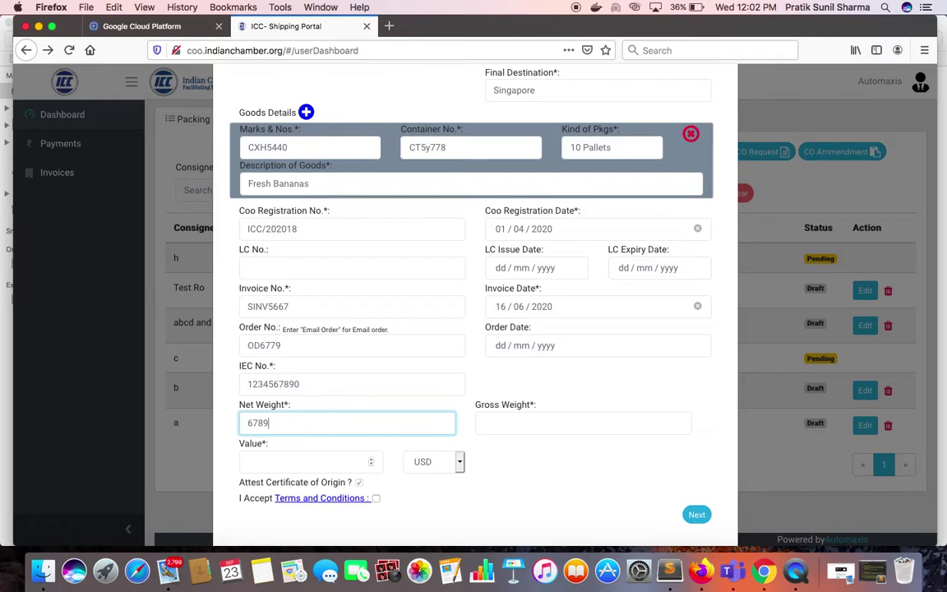
pyautogui.write(' Kgs')
pyautogui.click(531, 424)
pyautogui.write('9999 Kgs')
pyautogui.click(300, 461)
pyautogui.write('10000')
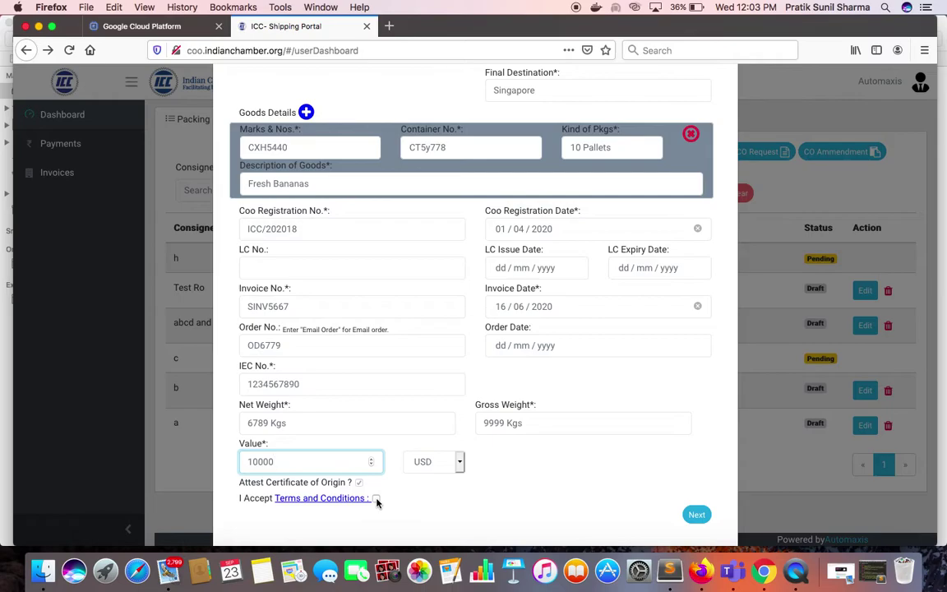
pyautogui.scroll(4, 413, 382)
pyautogui.scroll(-5, 412, 383)
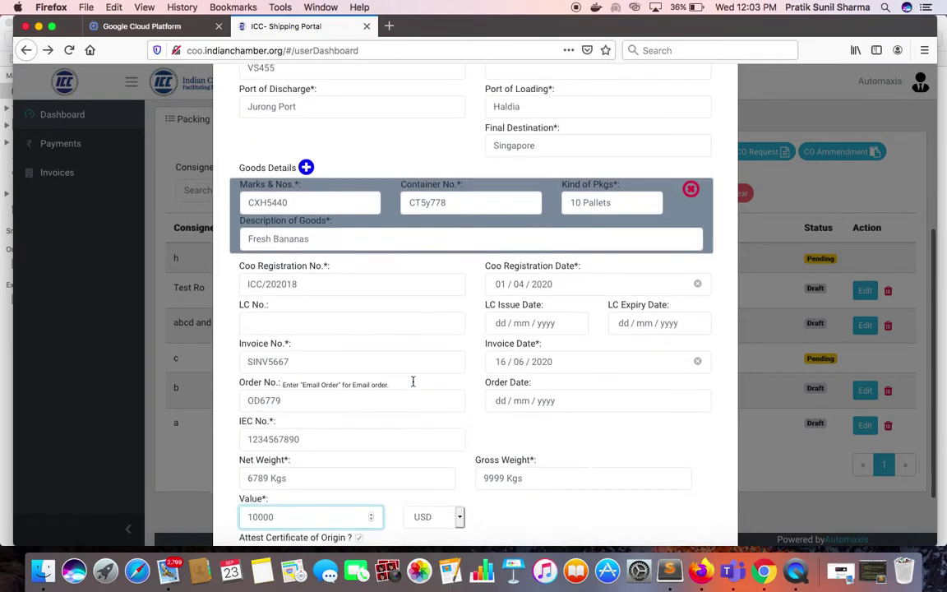
pyautogui.scroll(2, 413, 386)
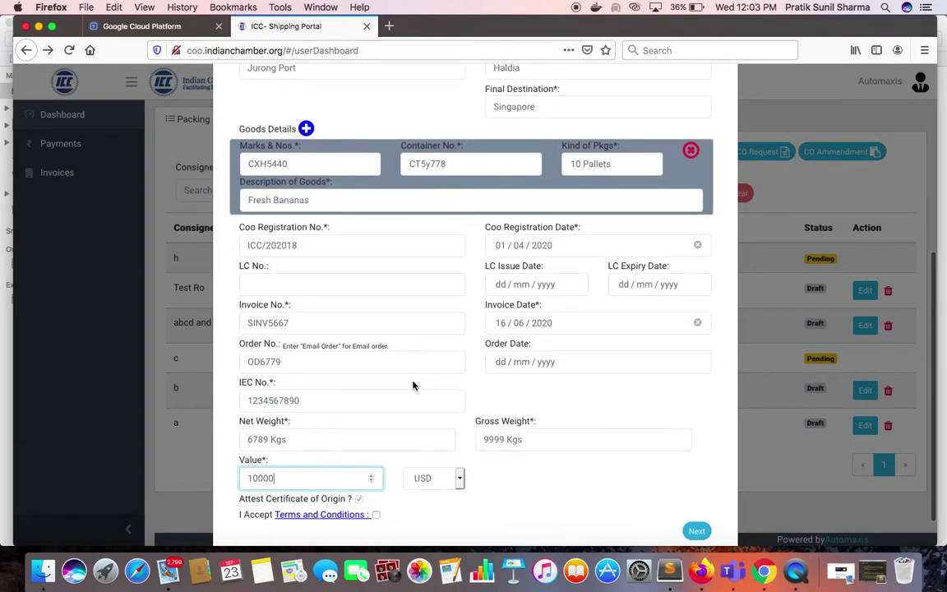
pyautogui.scroll(6, 412, 385)
pyautogui.scroll(-3, 413, 385)
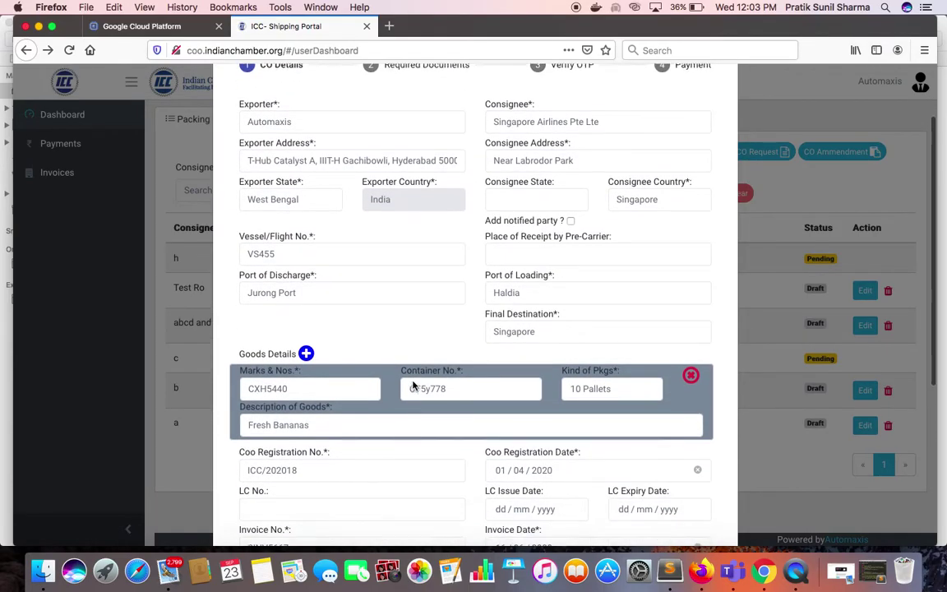
pyautogui.scroll(-4, 412, 385)
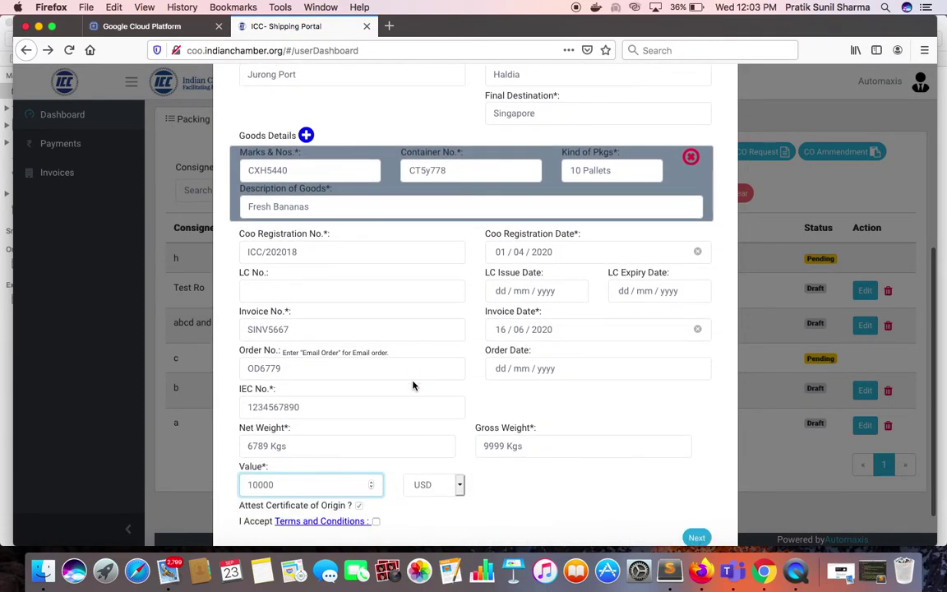
pyautogui.scroll(-2, 413, 386)
# Accept the terms, set order date 31/08/2020, and save the draft to continue.
pyautogui.click(376, 477)
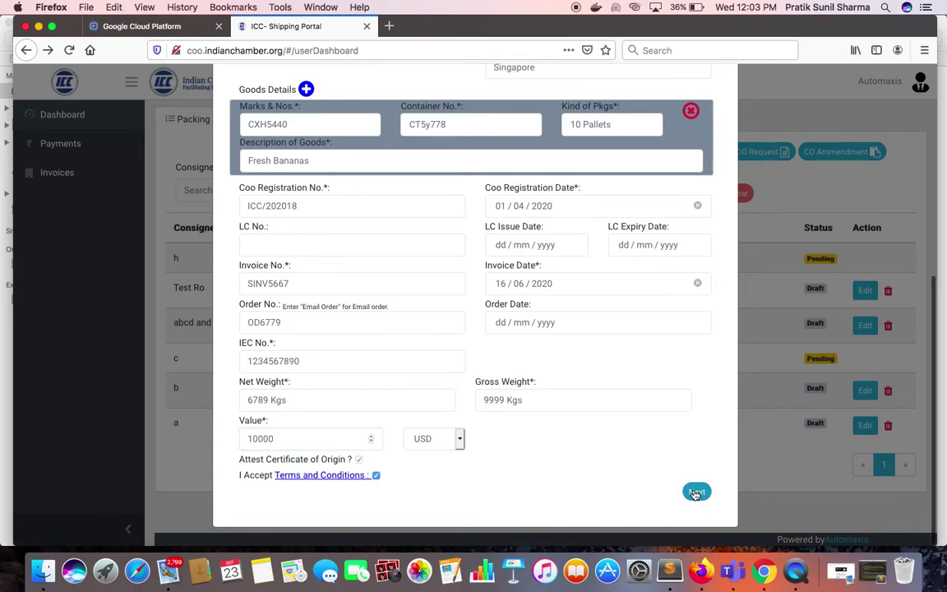
pyautogui.click(695, 491)
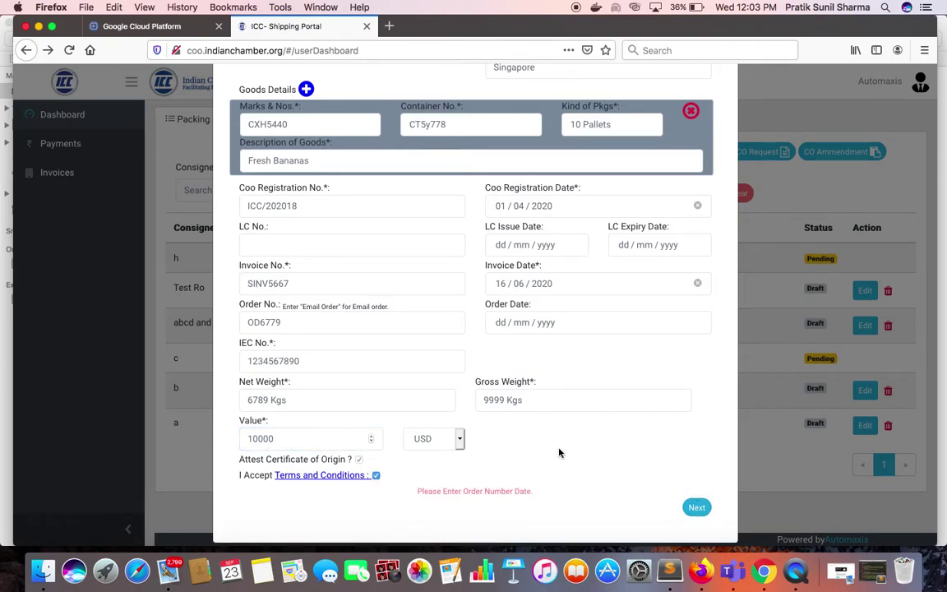
pyautogui.click(529, 323)
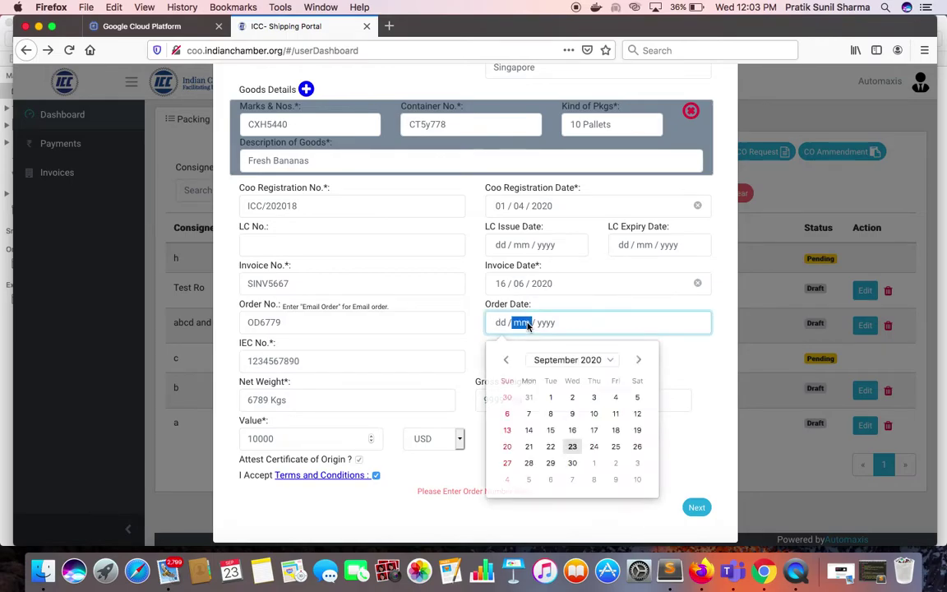
pyautogui.click(531, 400)
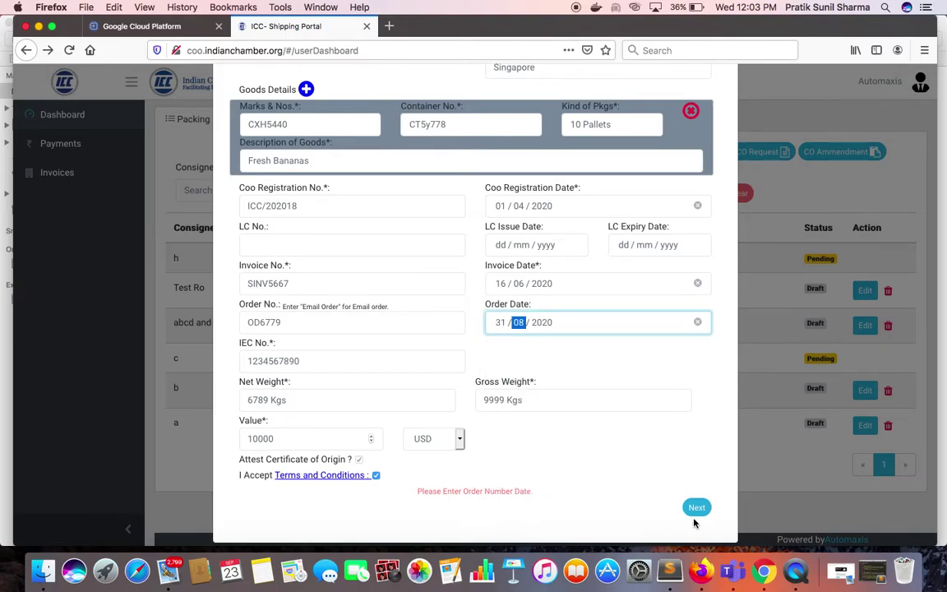
pyautogui.click(619, 477)
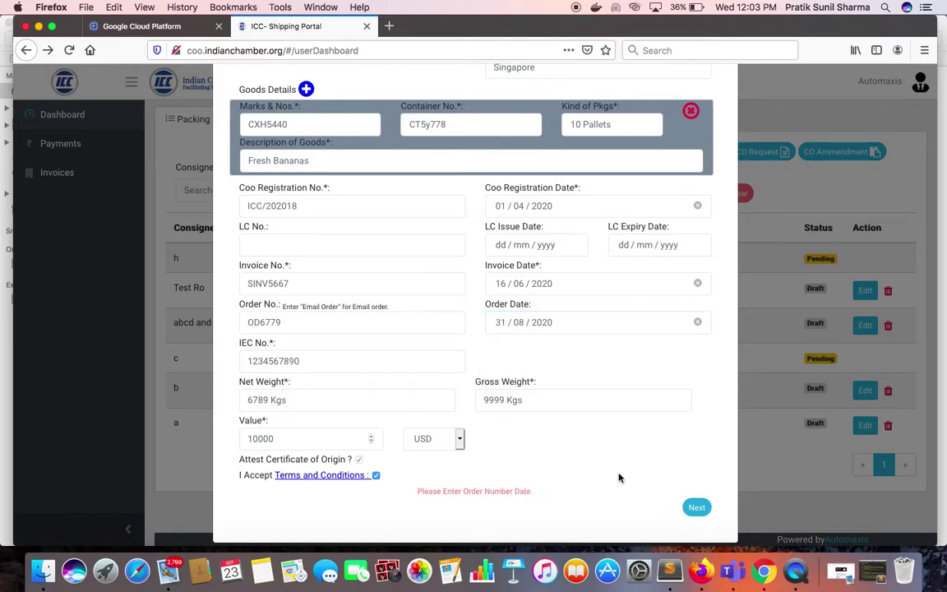
pyautogui.click(698, 510)
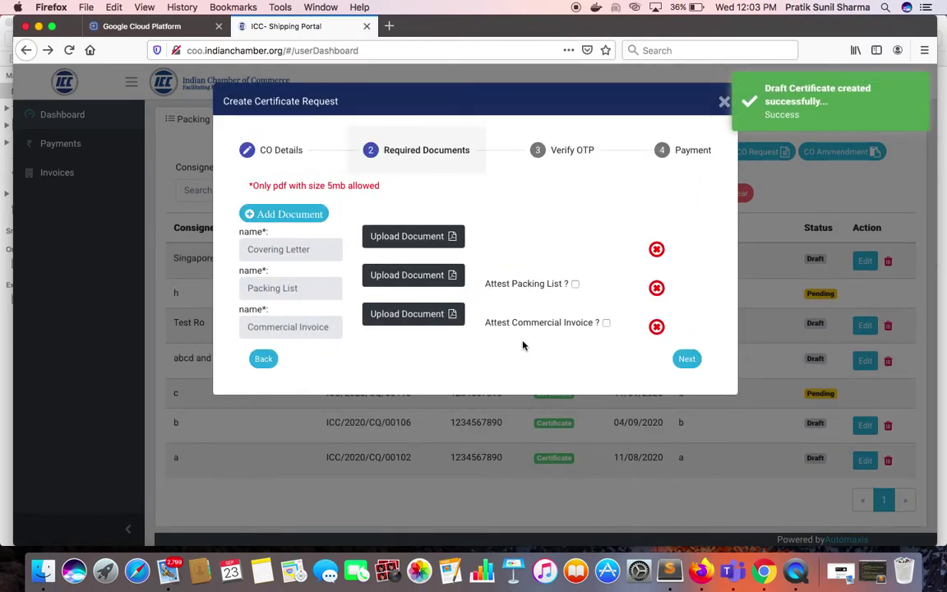
# Try the Covering Letter and Packing List file pickers, then add and remove two extra document rows.
pyautogui.click(407, 237)
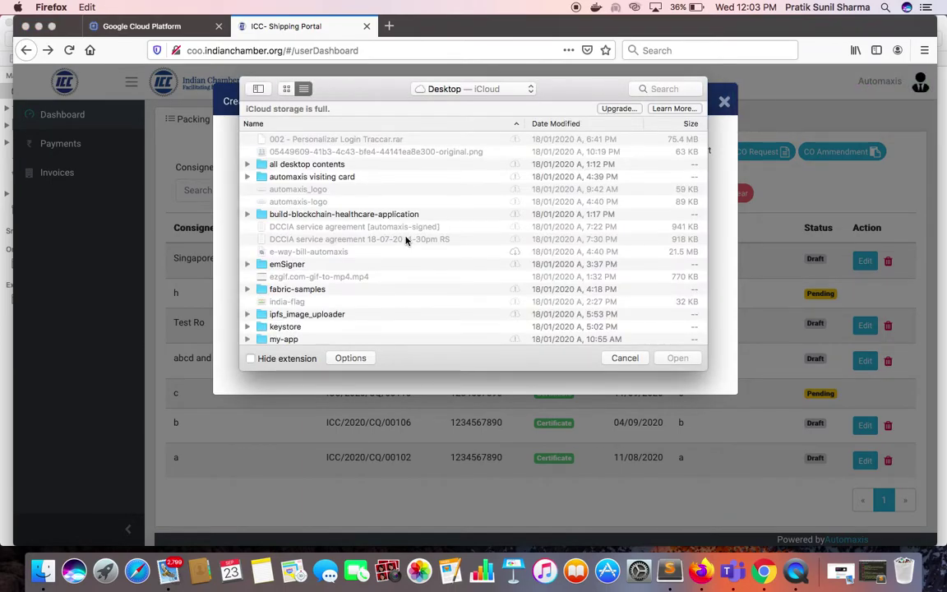
pyautogui.click(625, 358)
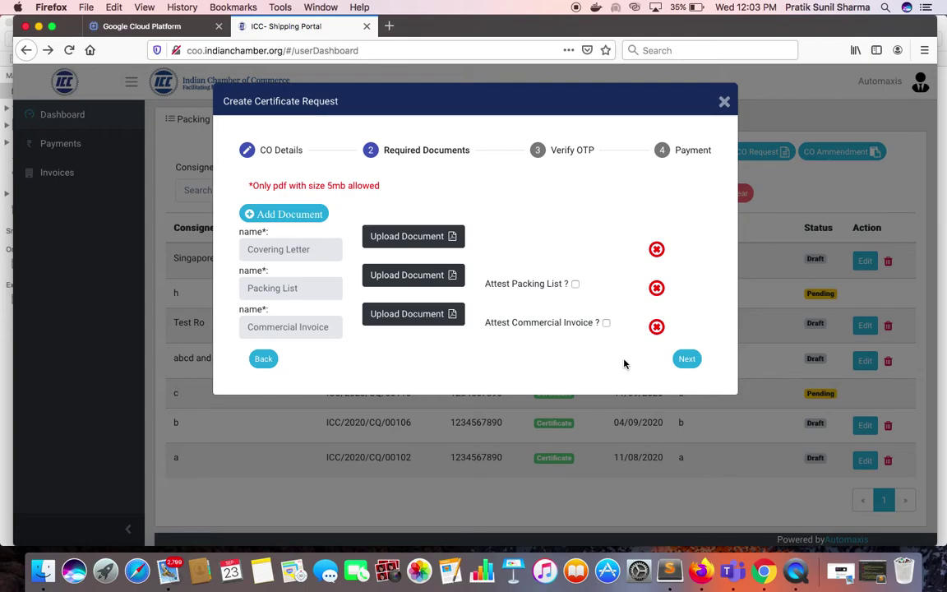
pyautogui.click(403, 276)
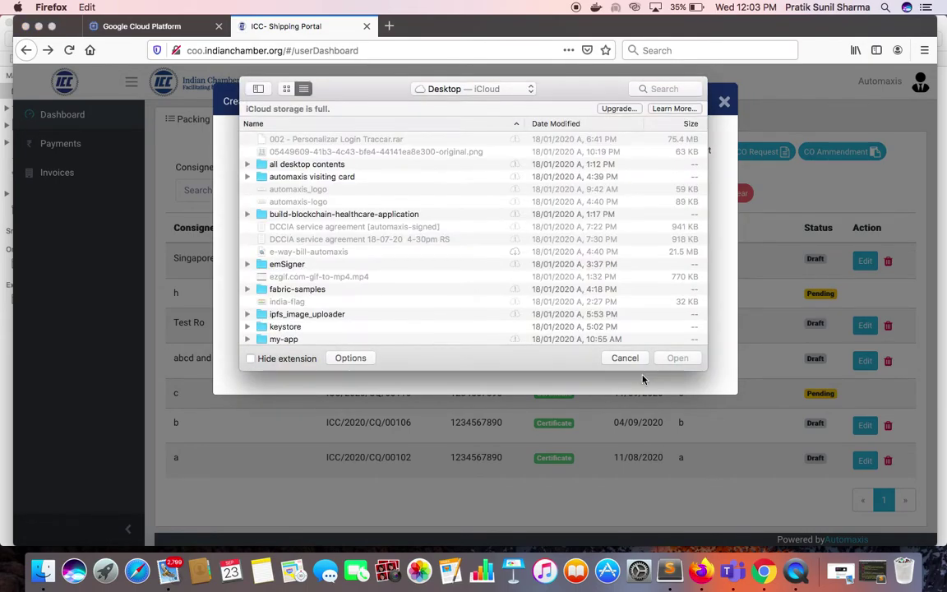
pyautogui.click(627, 359)
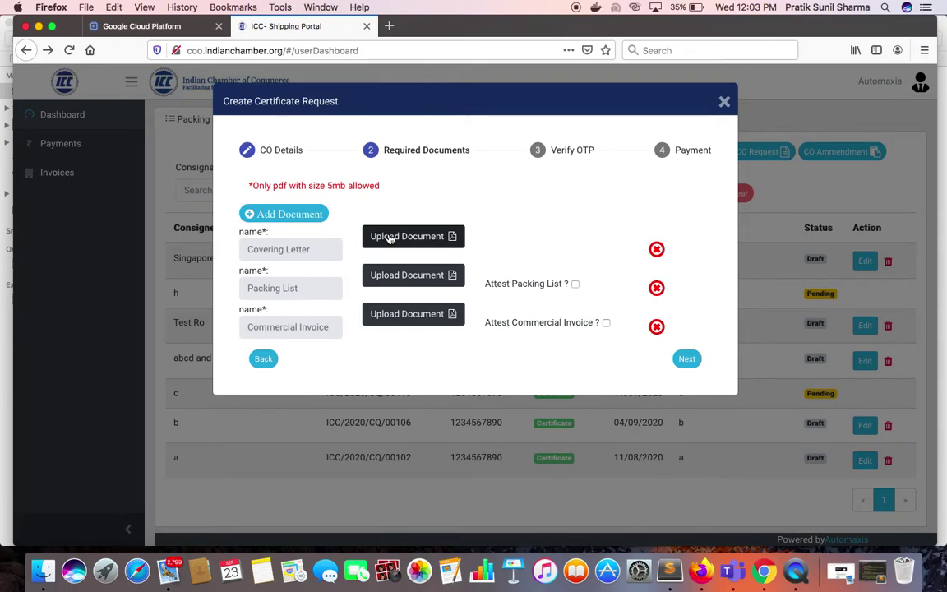
pyautogui.click(262, 214)
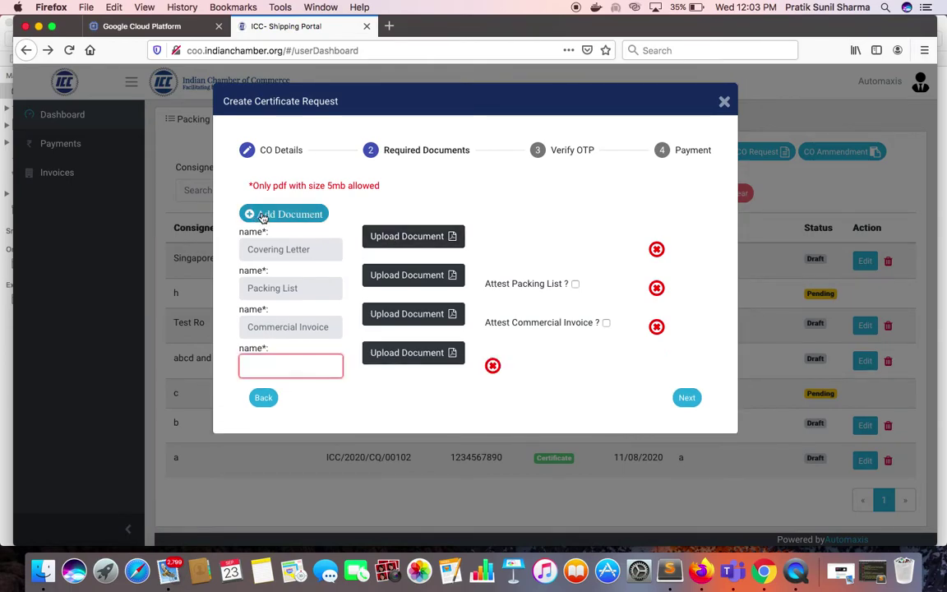
pyautogui.click(262, 214)
pyautogui.click(492, 365)
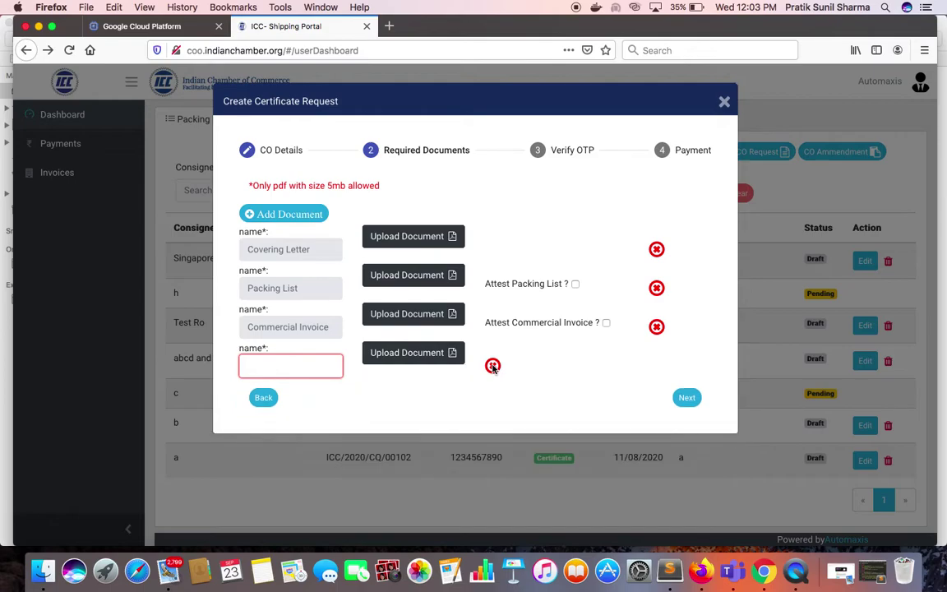
pyautogui.click(493, 365)
# Attach a packing list PDF from Downloads as the covering letter and tick 'Attest Packing List ?'.
pyautogui.click(411, 237)
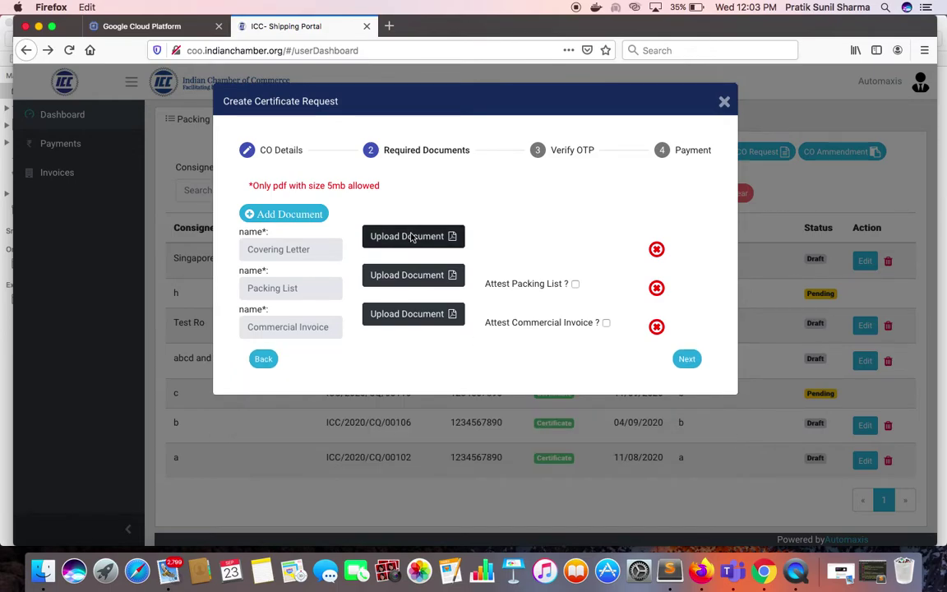
pyautogui.write('p')
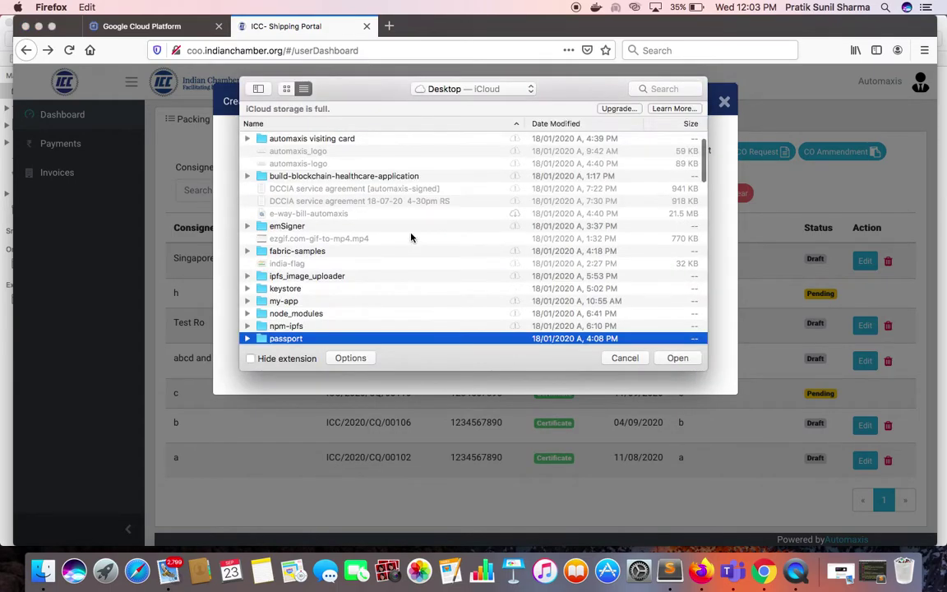
pyautogui.press('Down')
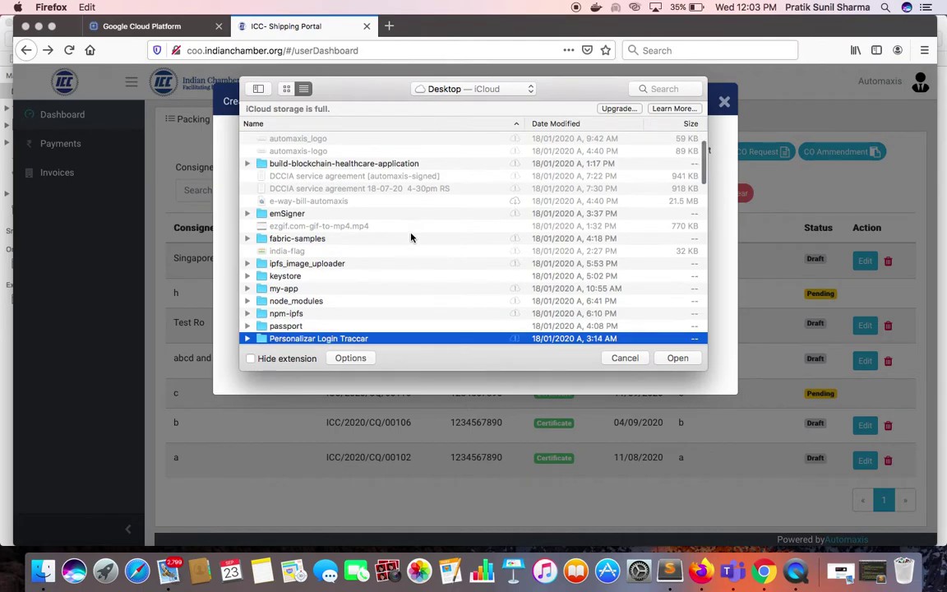
pyautogui.scroll(-3, 411, 237)
pyautogui.write('tr')
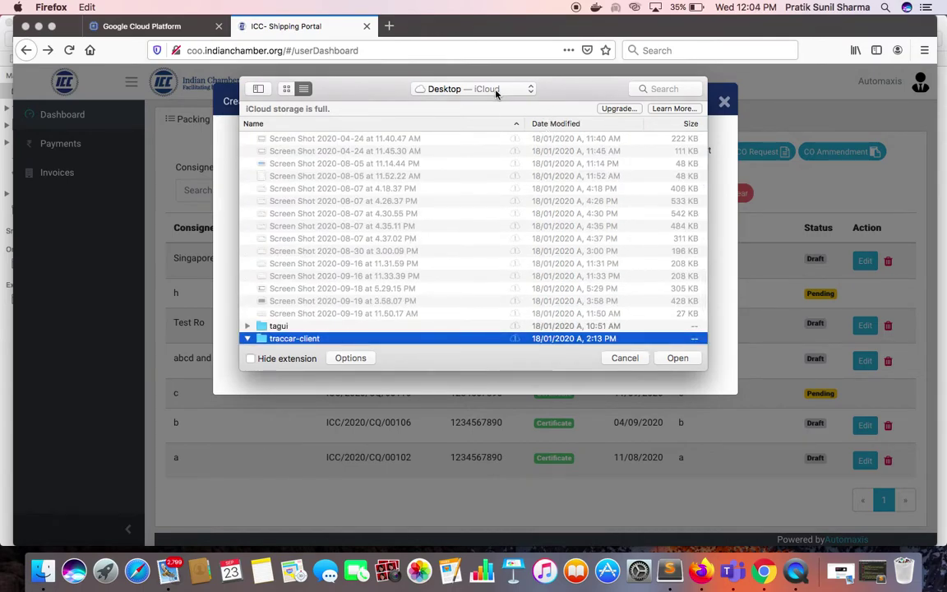
pyautogui.click(496, 91)
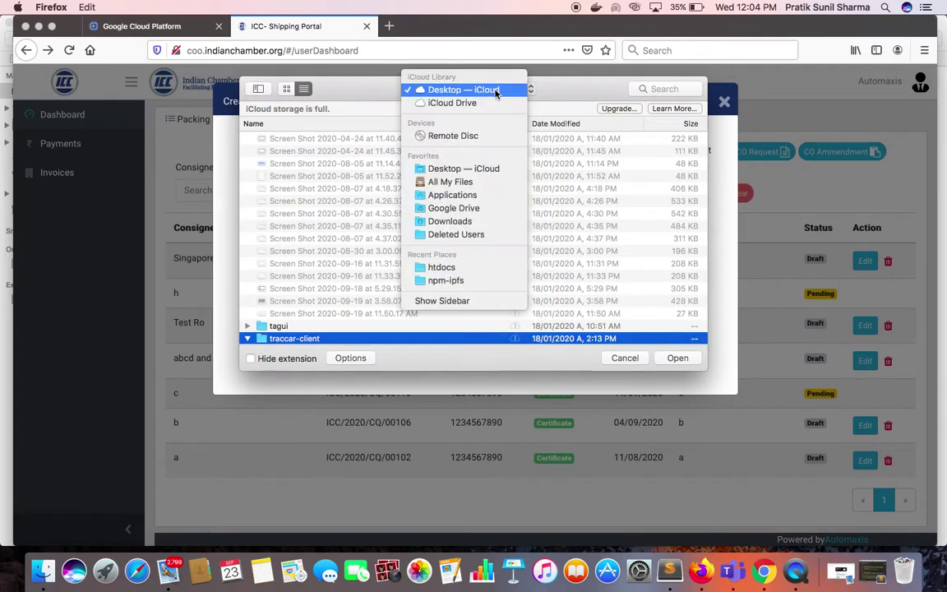
pyautogui.click(464, 222)
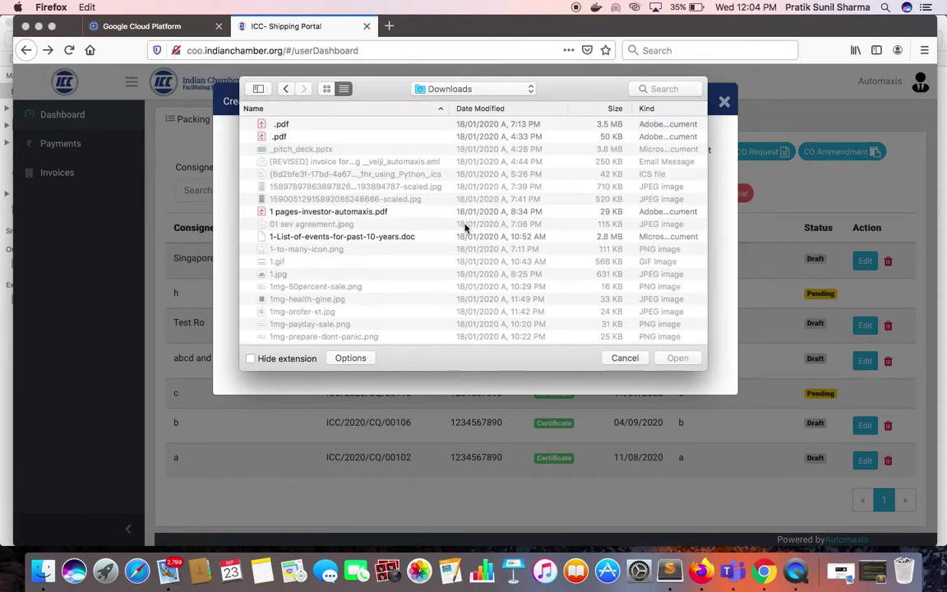
pyautogui.write('packing')
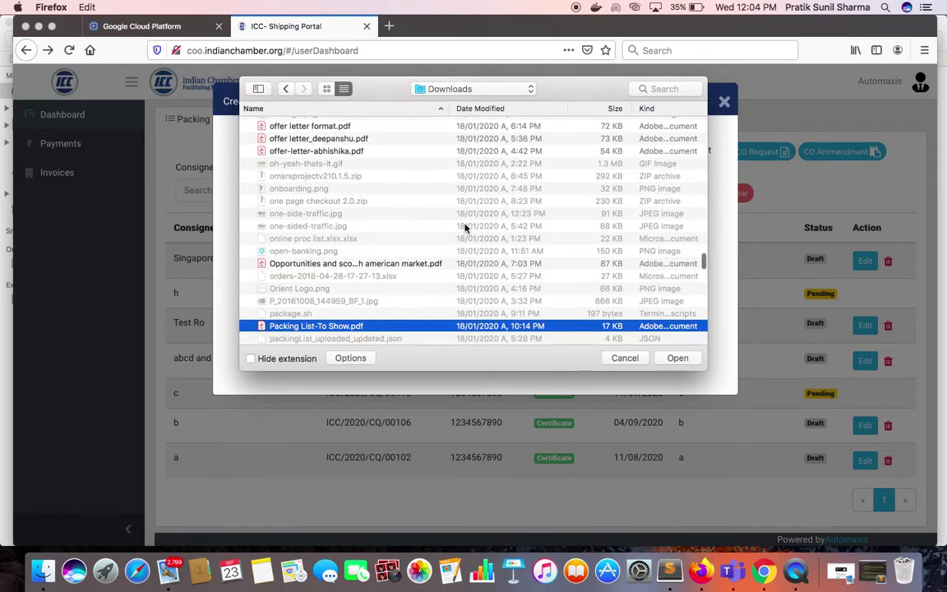
pyautogui.press('Return')
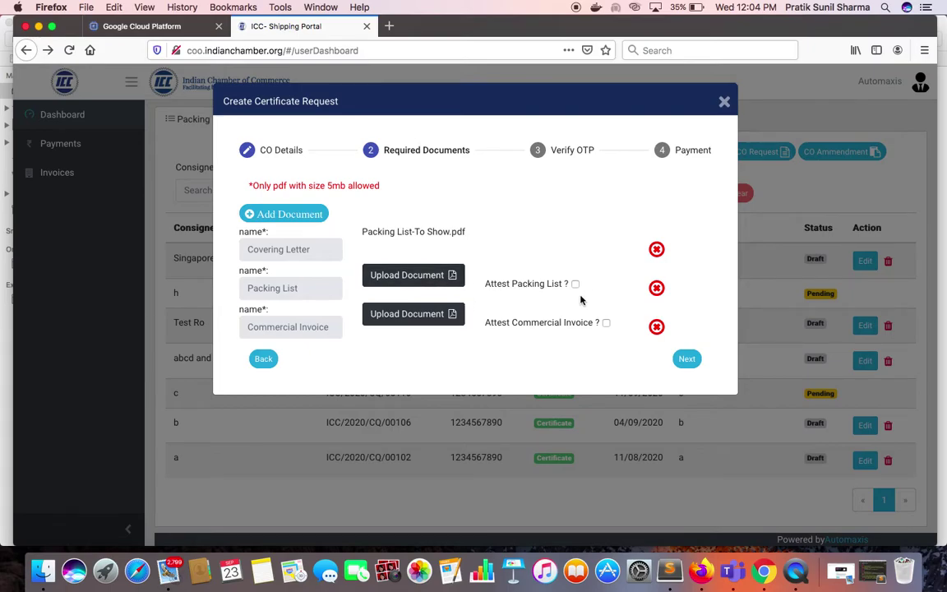
pyautogui.click(576, 284)
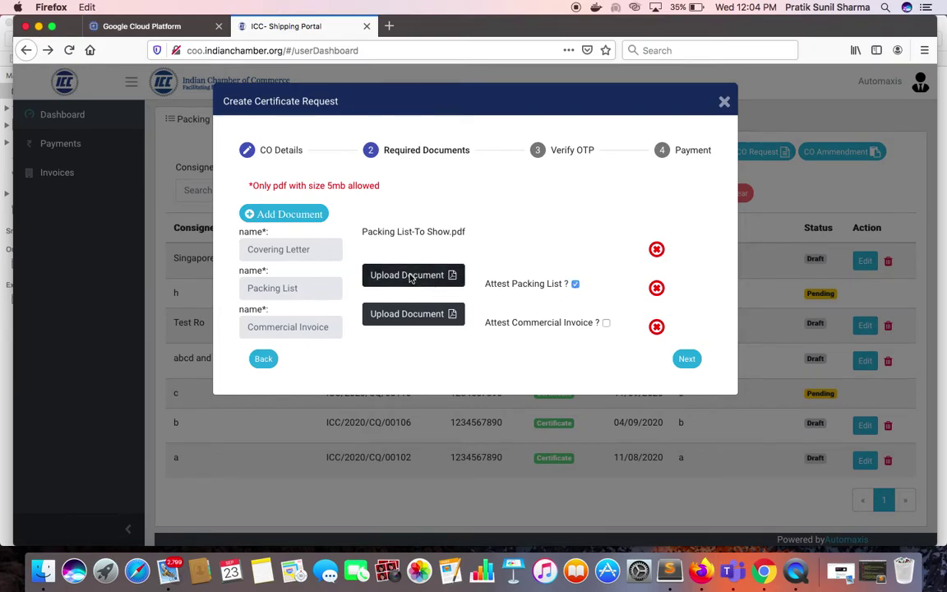
# Attach 'Packing List-To Show.pdf' as the packing list and 'Commercial Invoice-To Show.pdf' as the invoice.
pyautogui.click(411, 278)
pyautogui.write('packing')
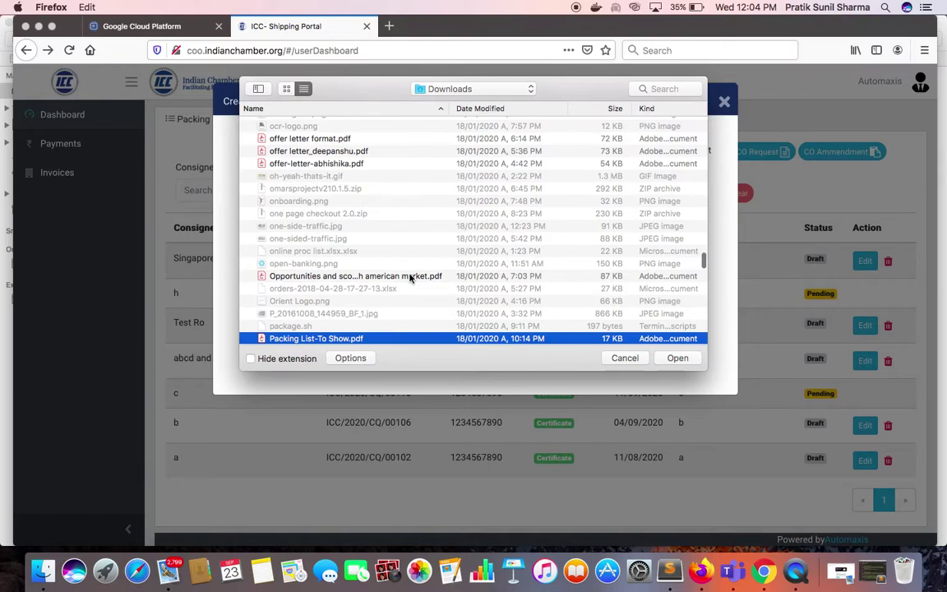
pyautogui.click(684, 366)
pyautogui.click(398, 321)
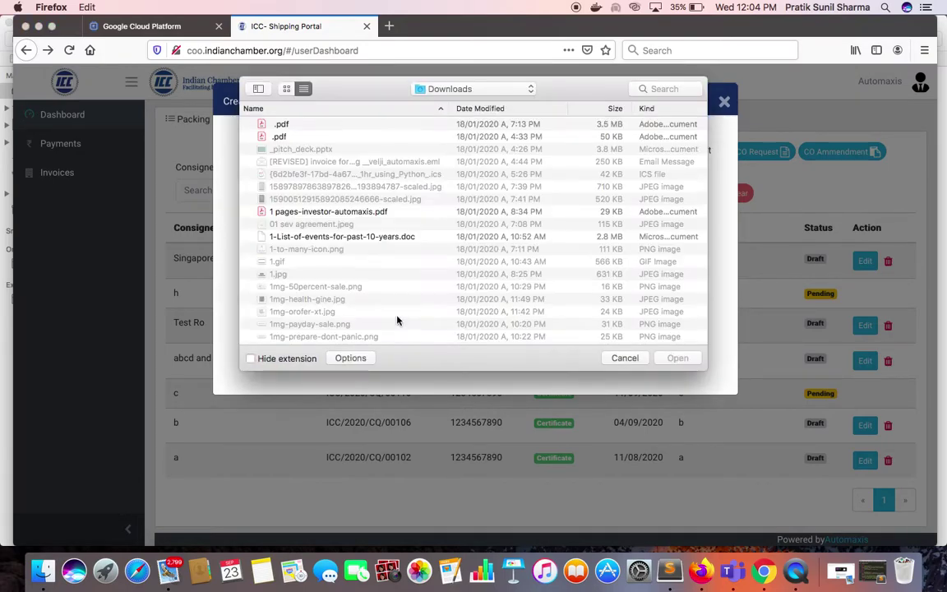
pyautogui.write('co')
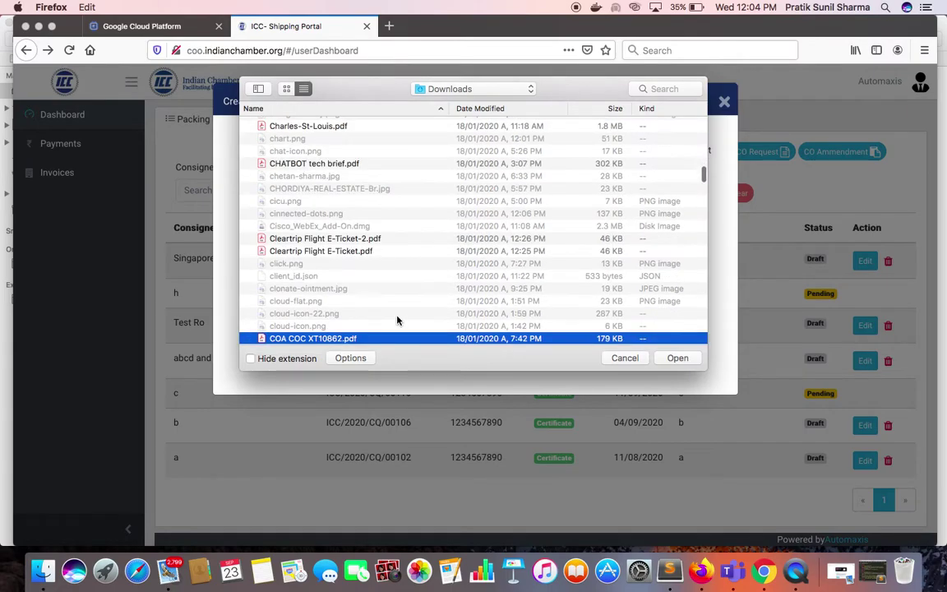
pyautogui.write('mm')
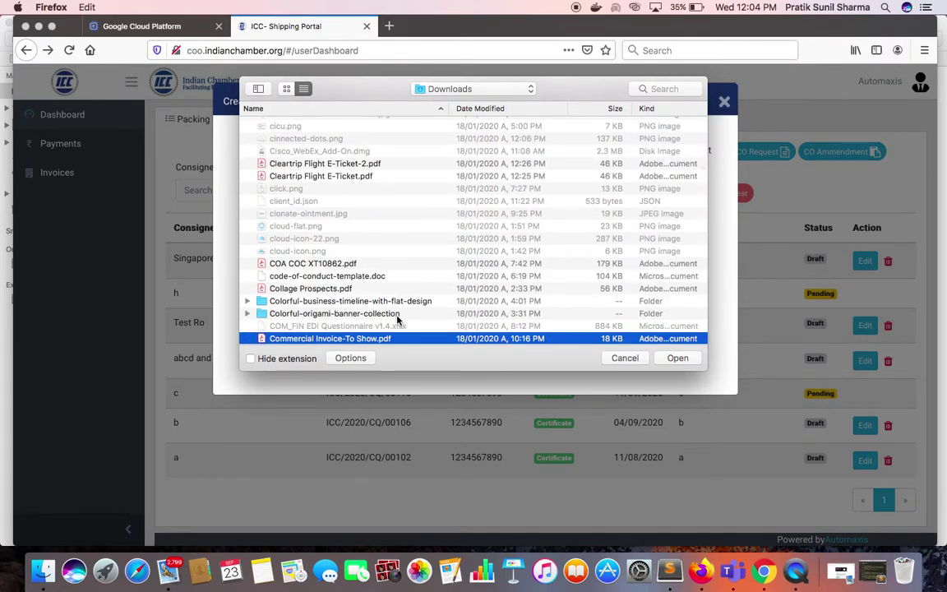
pyautogui.click(695, 359)
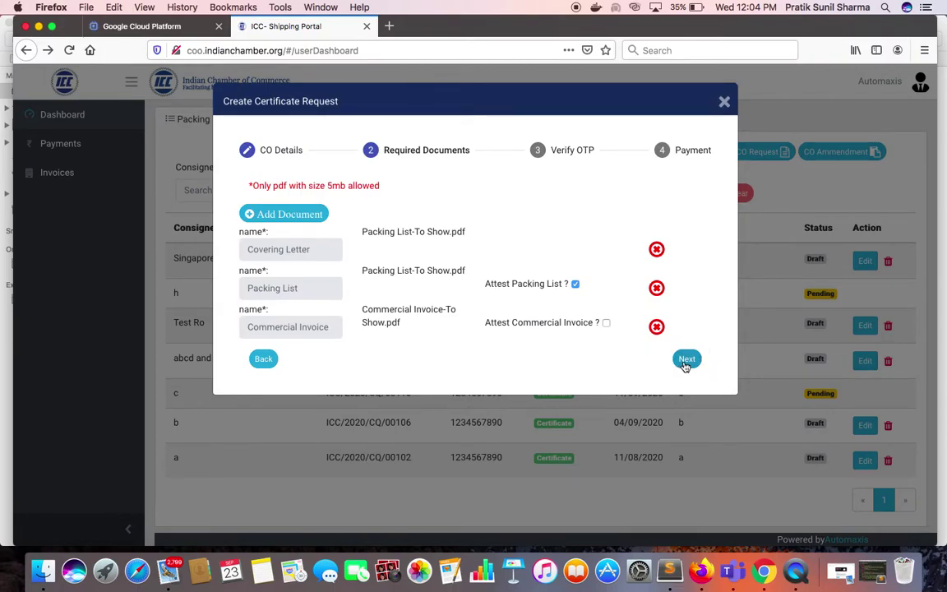
# Upload the attached documents and continue to the Verify OTP step.
pyautogui.click(686, 360)
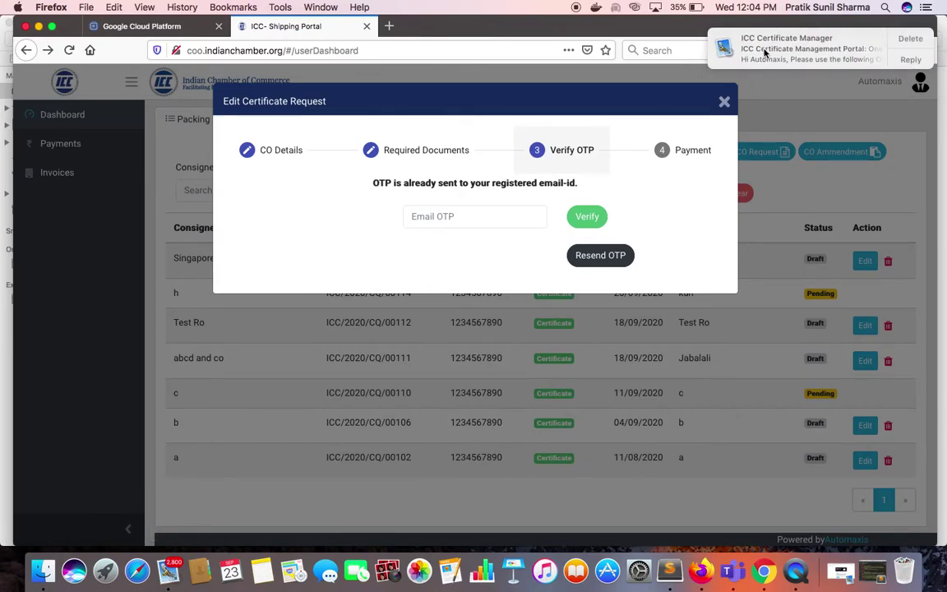
# Copy the one-time password from the portal's e-mail, paste it into the email OTP field, and verify.
pyautogui.click(765, 51)
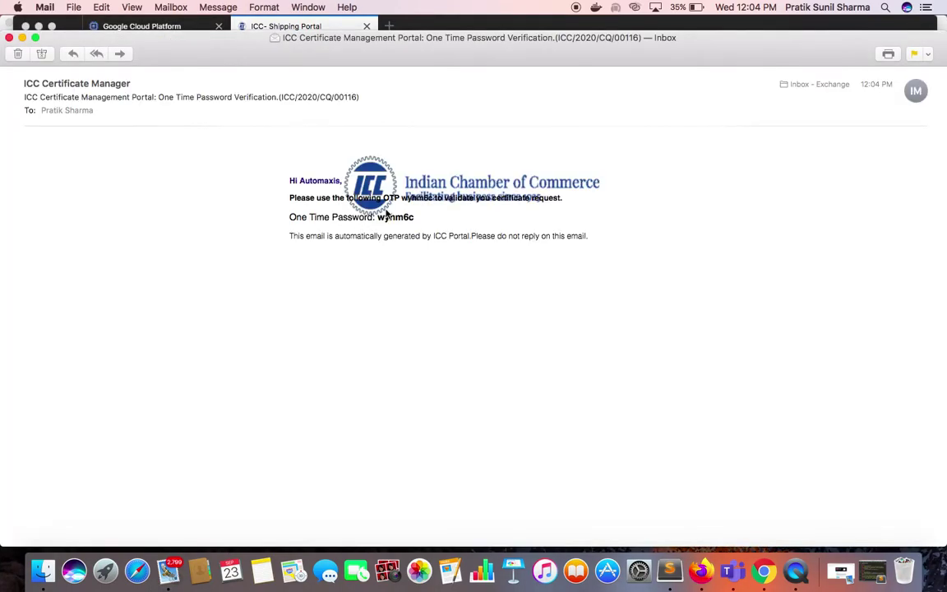
pyautogui.doubleClick(387, 216)
pyautogui.press('super+c')
pyautogui.hotkey('ctrl', 'Right')
pyautogui.hotkey('ctrl', 'Left')
pyautogui.click(701, 570)
pyautogui.click(475, 214)
pyautogui.press('super+v')
pyautogui.click(588, 216)
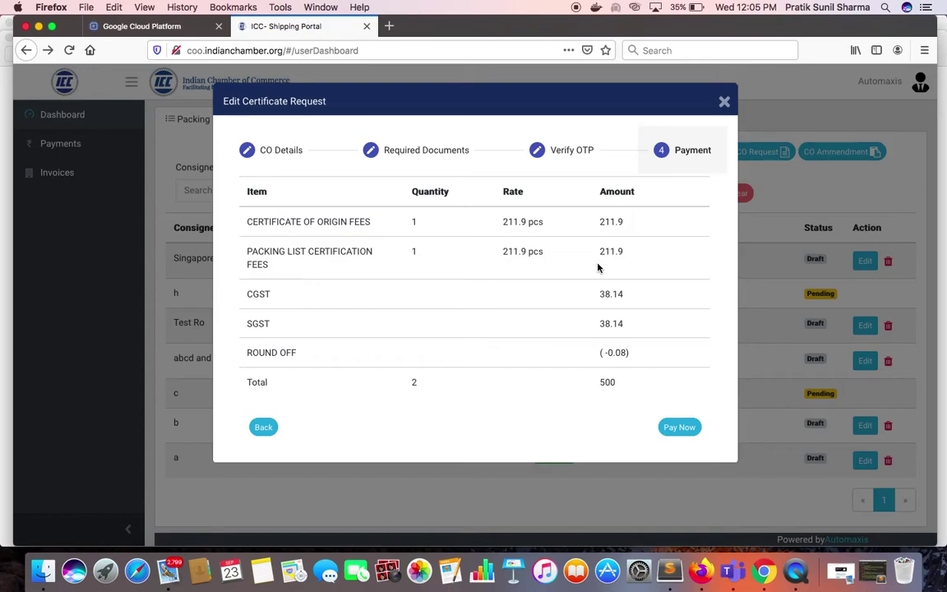
# Review the fee breakdown totalling 500 and start payment with Pay Now.
pyautogui.click(680, 428)
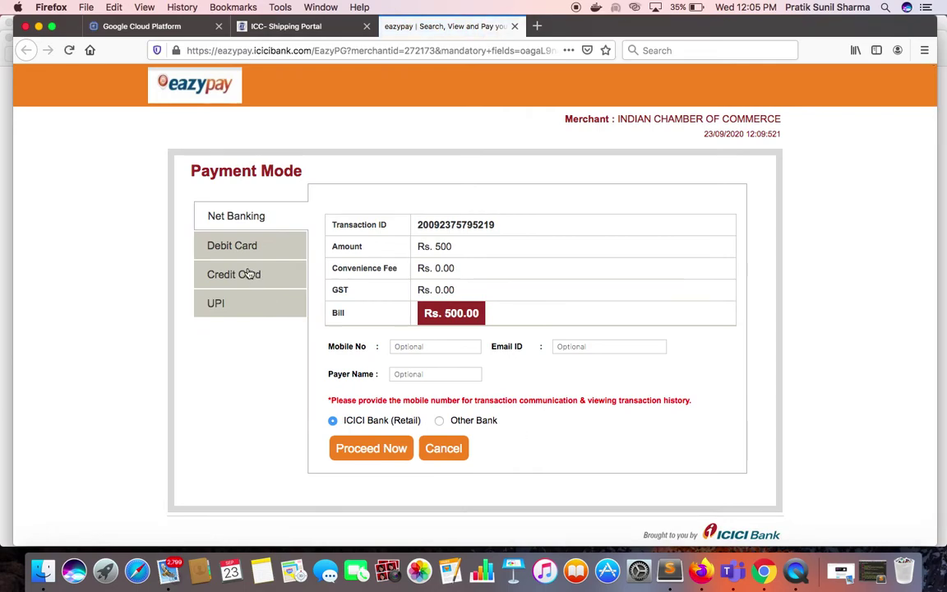
# Browse the Debit Card, Credit Card, UPI and Net Banking modes, then close the eazypay page.
pyautogui.click(255, 246)
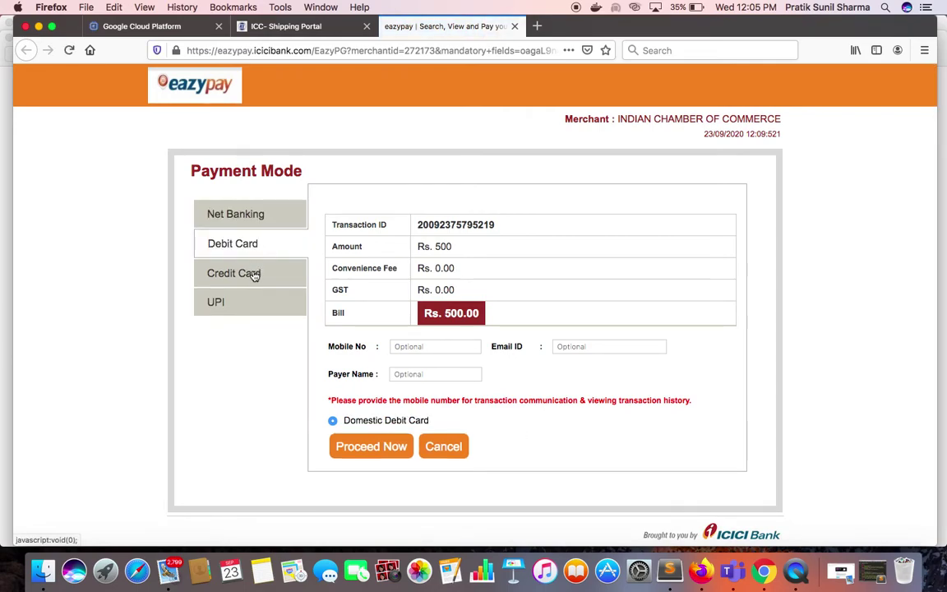
pyautogui.click(250, 273)
pyautogui.click(247, 303)
pyautogui.click(256, 212)
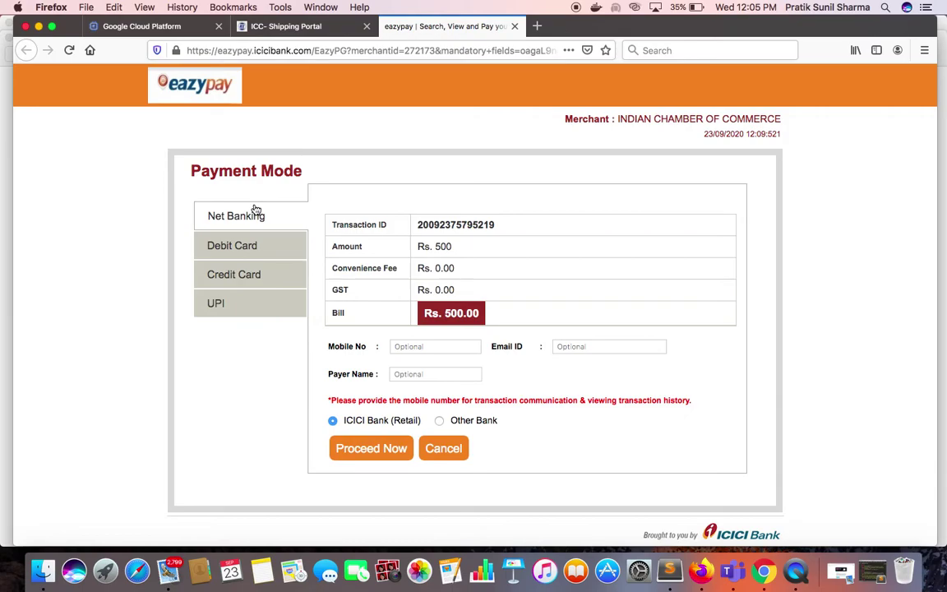
pyautogui.click(515, 27)
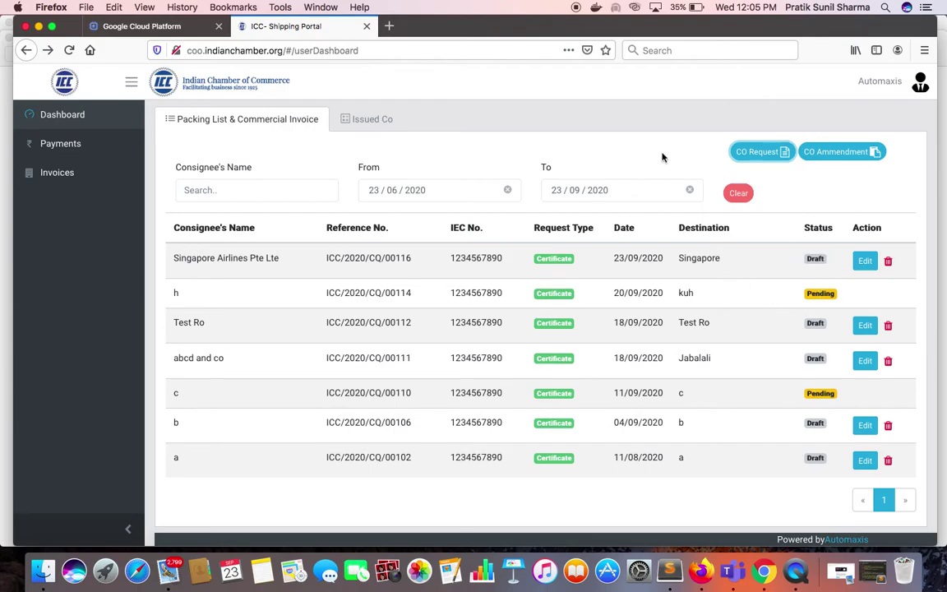
# Review the payment history, then list the issued certificate for consignee b dated 18/08/2020.
pyautogui.click(70, 151)
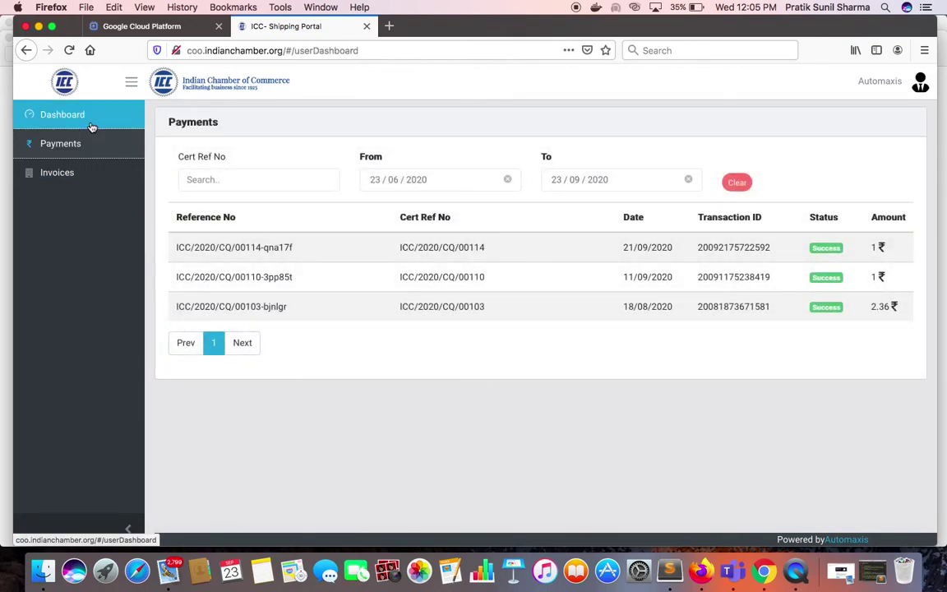
pyautogui.click(92, 127)
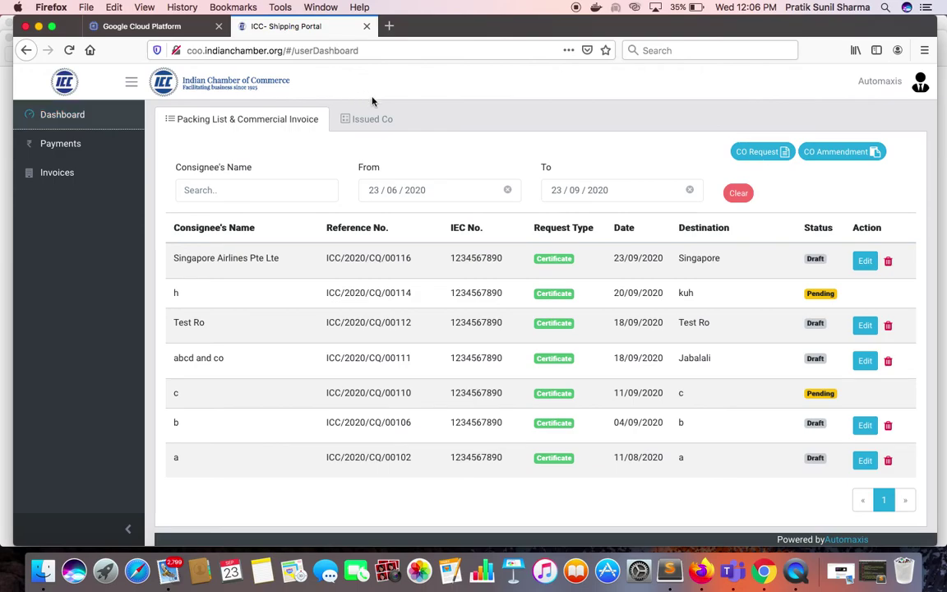
pyautogui.click(365, 122)
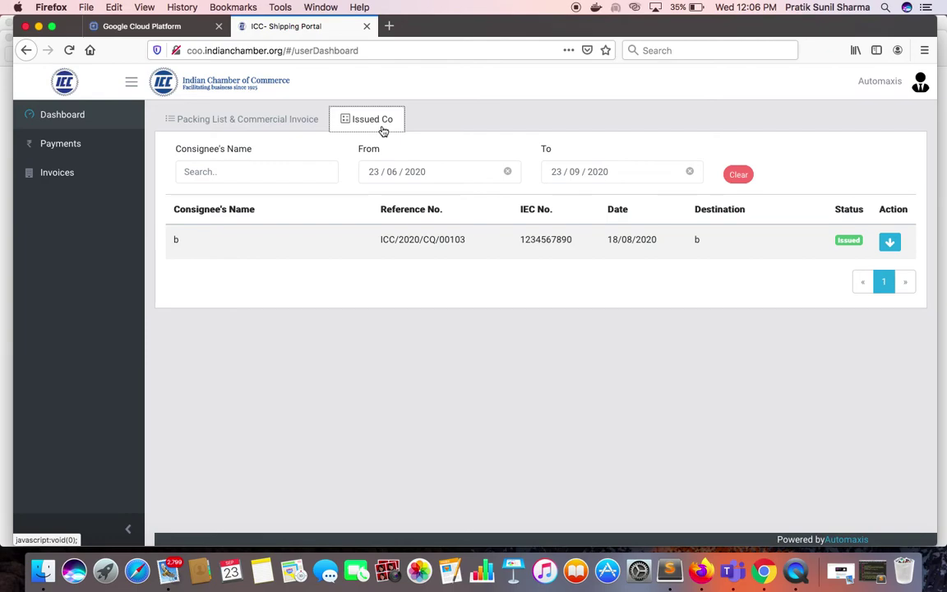
# View the issued certificate's generated CO PDF full screen, close it, and show the empty Invoices list.
pyautogui.click(891, 244)
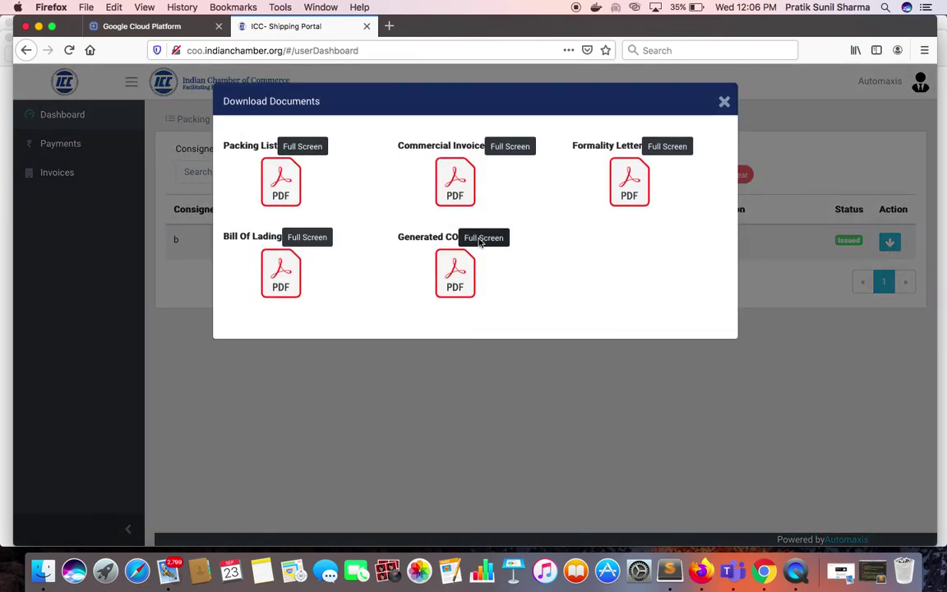
pyautogui.click(482, 238)
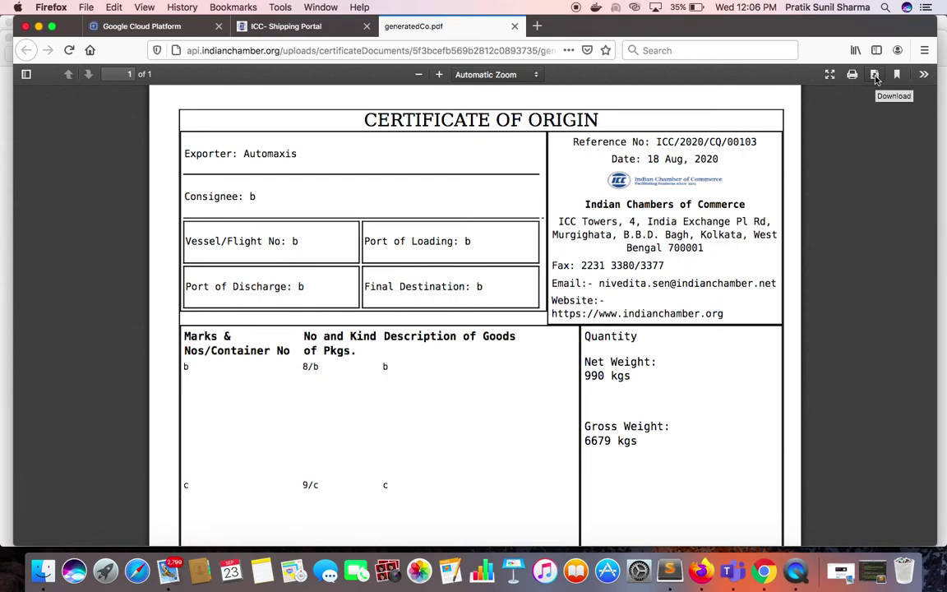
pyautogui.click(514, 27)
pyautogui.click(724, 101)
pyautogui.click(73, 179)
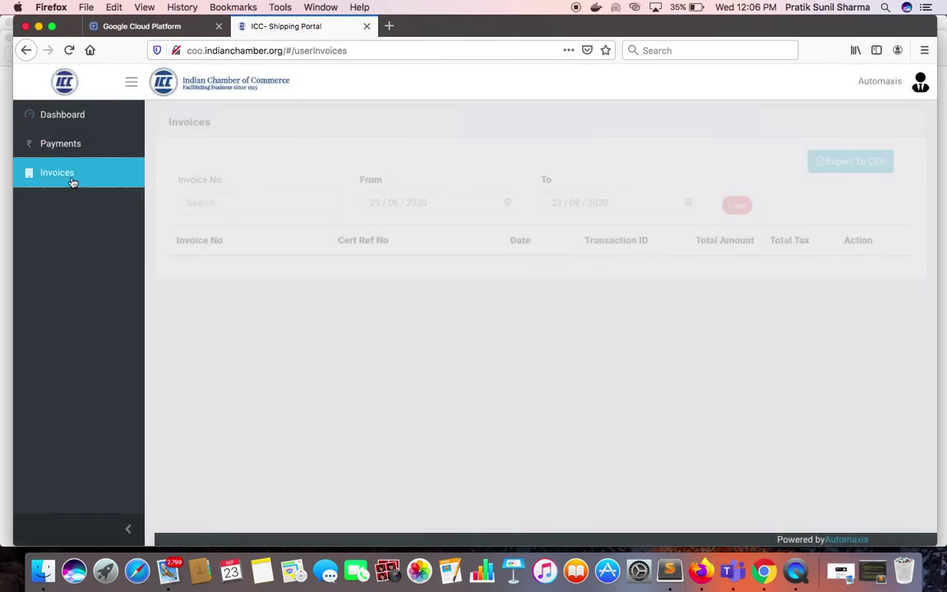